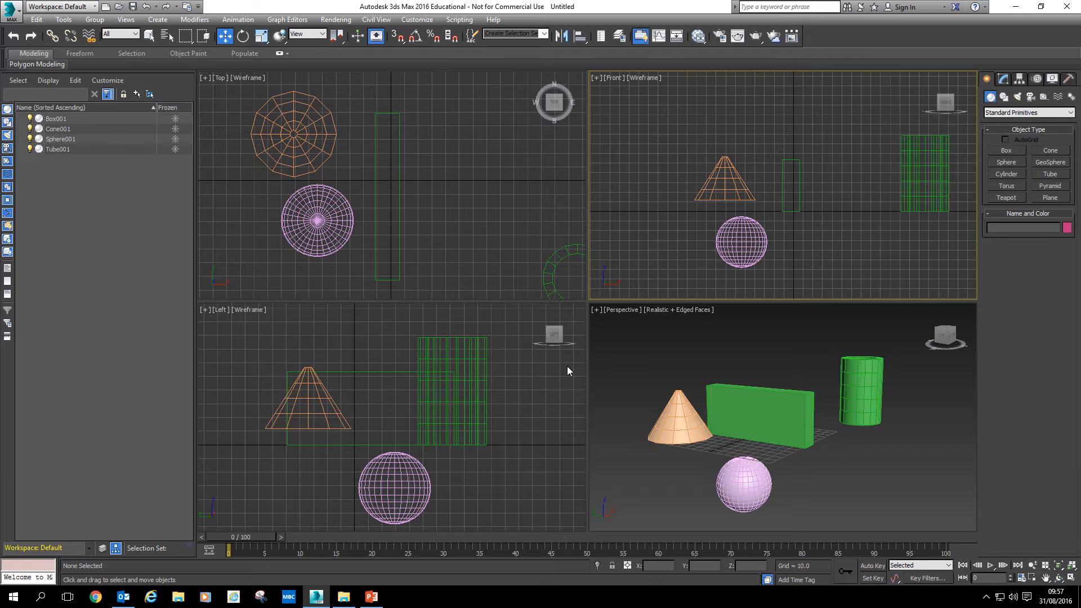
Select the green box in the Perspective viewport and cycle through the Select and Move, Rotate and Uniform Scale tools
{"action": "left_click", "coordinate": [651, 330]}
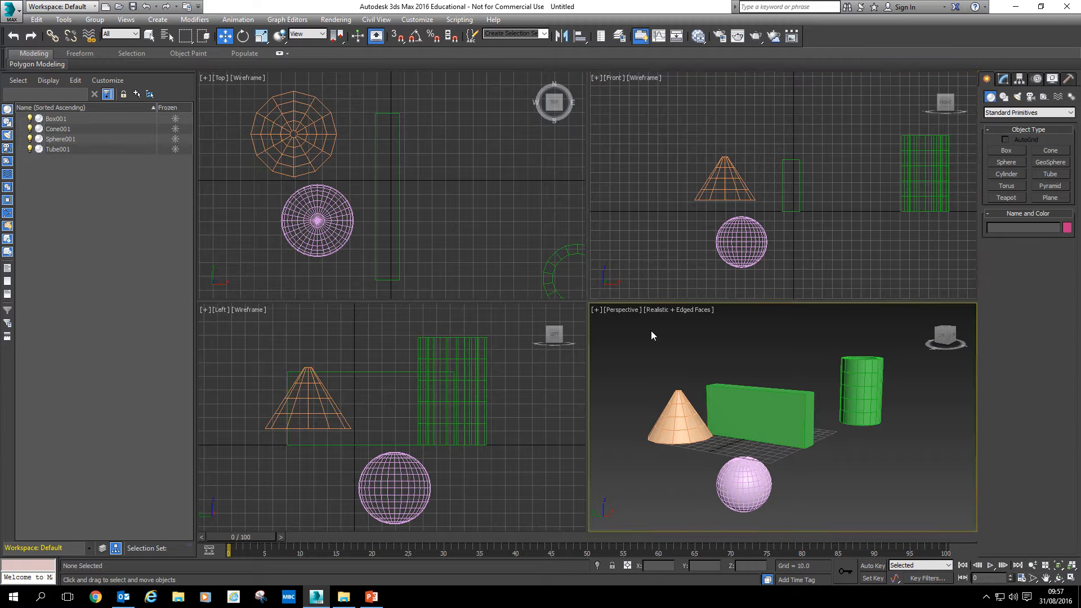
{"action": "left_click_drag", "start_coordinate": [633, 339], "coordinate": [904, 525]}
{"action": "left_click", "coordinate": [907, 508]}
{"action": "left_click", "coordinate": [787, 423]}
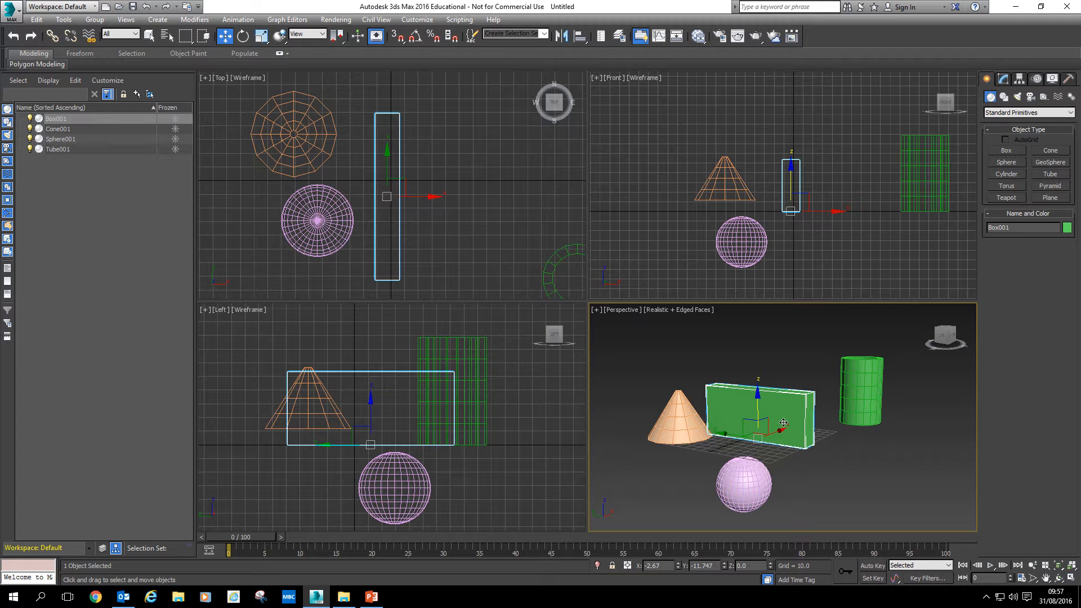
{"action": "left_click", "coordinate": [240, 38]}
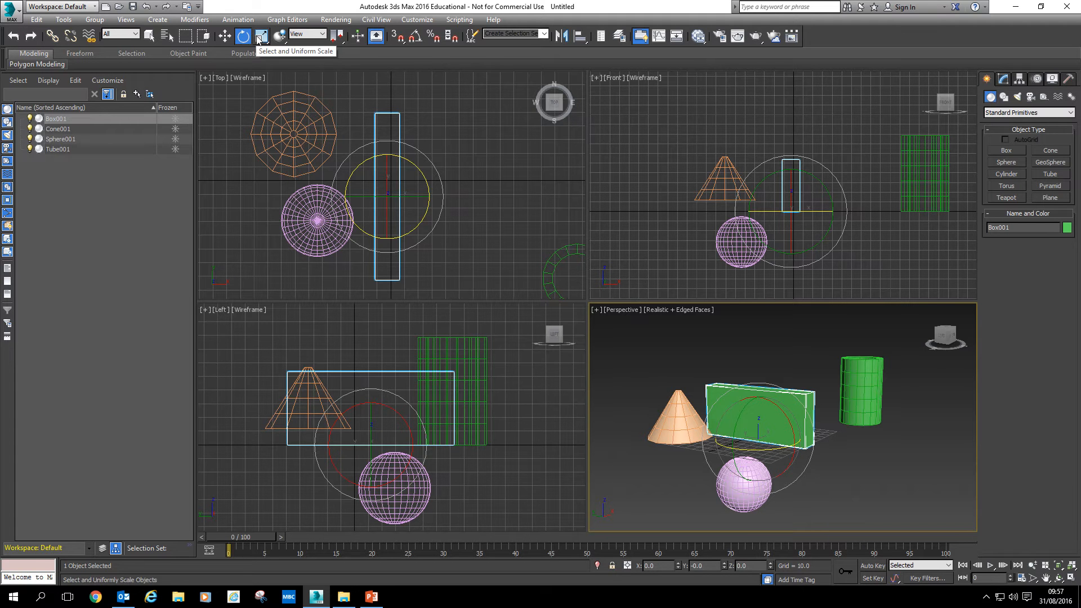
{"action": "left_click", "coordinate": [259, 38]}
{"action": "left_click", "coordinate": [224, 36]}
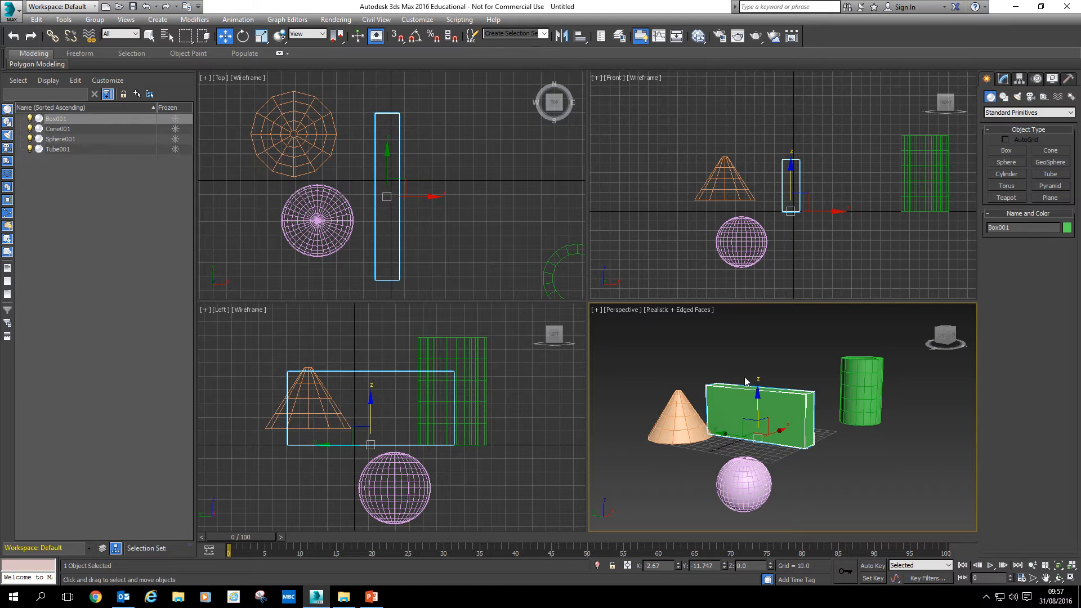
{"action": "left_click", "coordinate": [241, 37]}
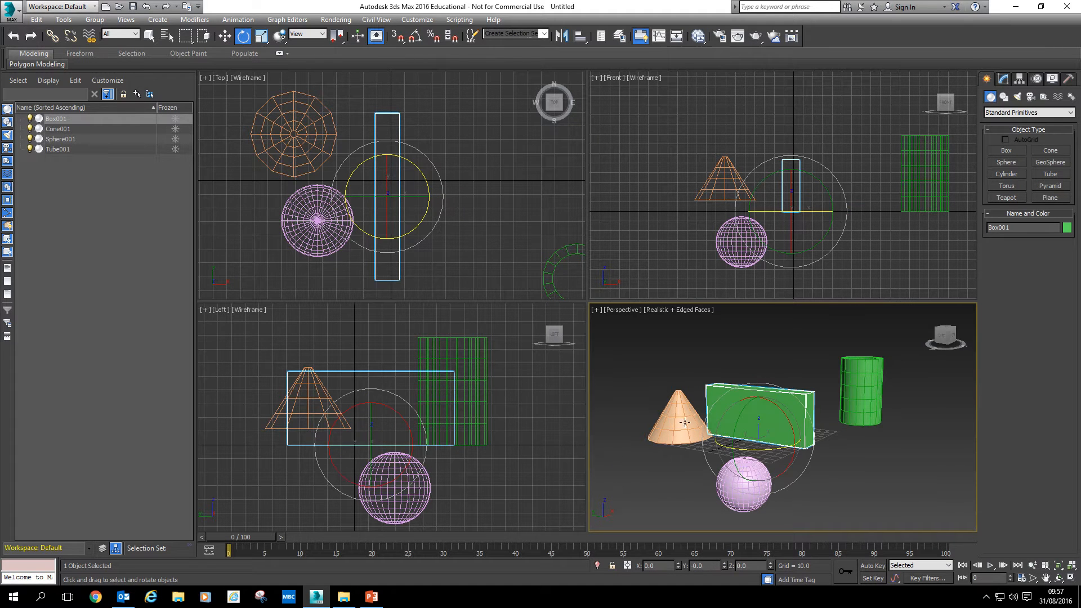
{"action": "left_click", "coordinate": [260, 37]}
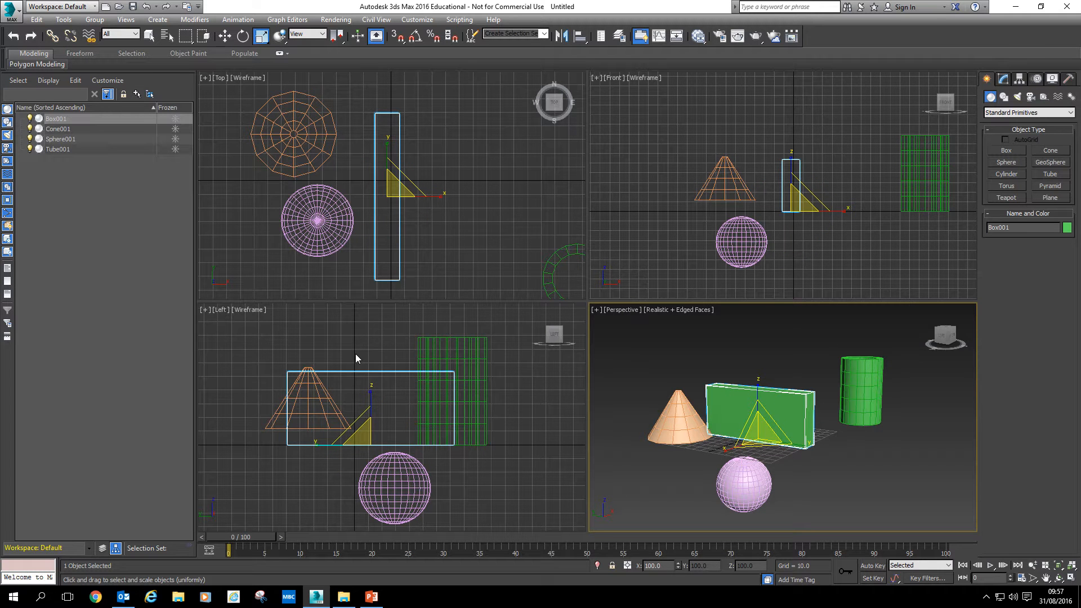
Switch repeatedly between the move, rotate and scale tools with their shortcuts while the box stays selected
{"action": "right_click", "coordinate": [482, 455]}
{"action": "key", "text": "w"}
{"action": "key", "text": "e"}
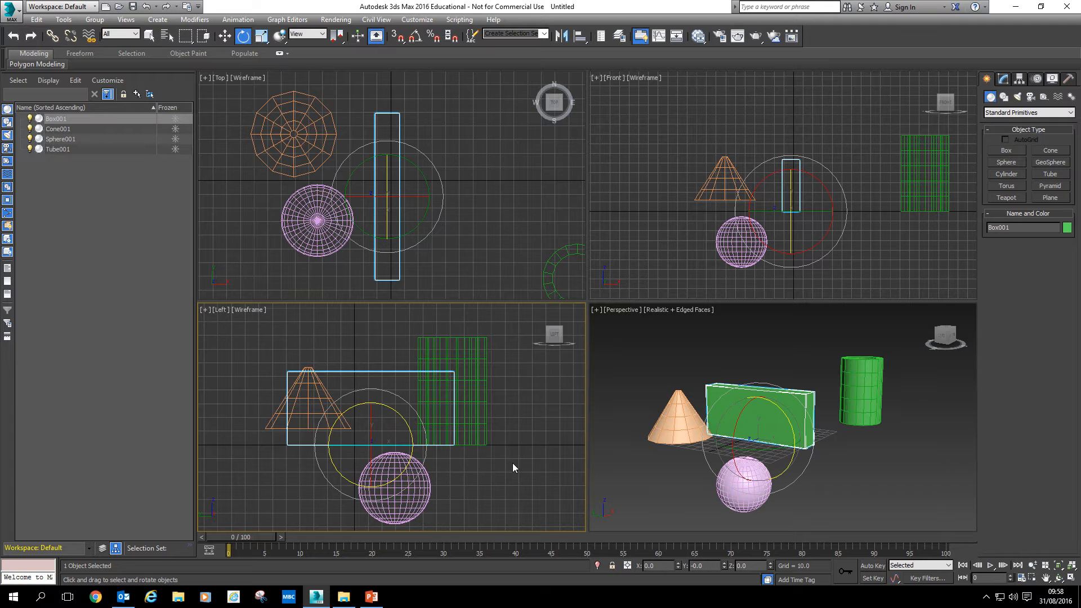
{"action": "key", "text": "r"}
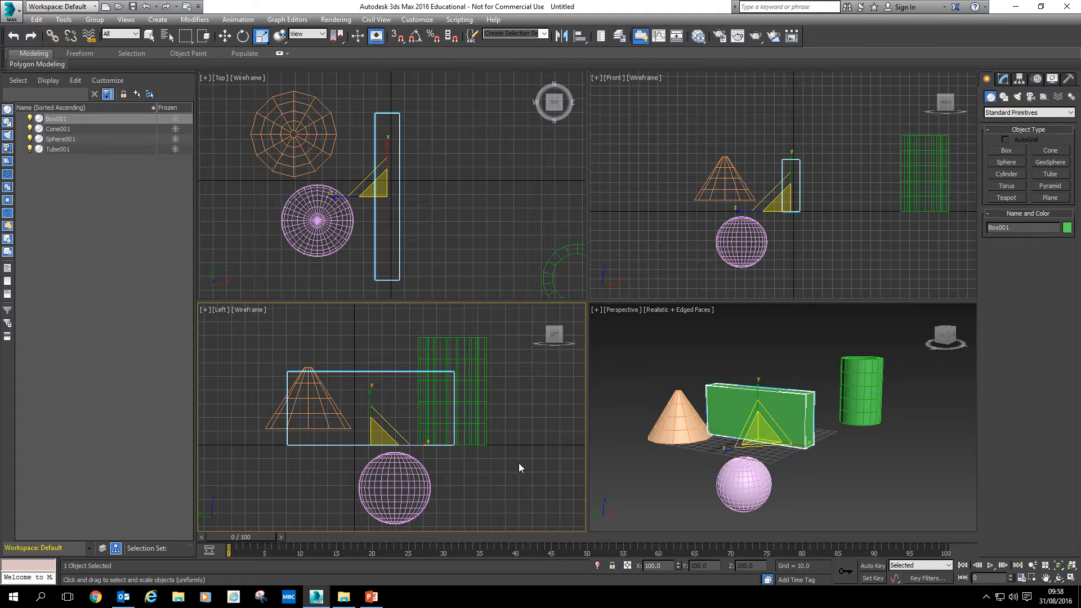
{"action": "right_click", "coordinate": [649, 470]}
{"action": "key", "text": "r"}
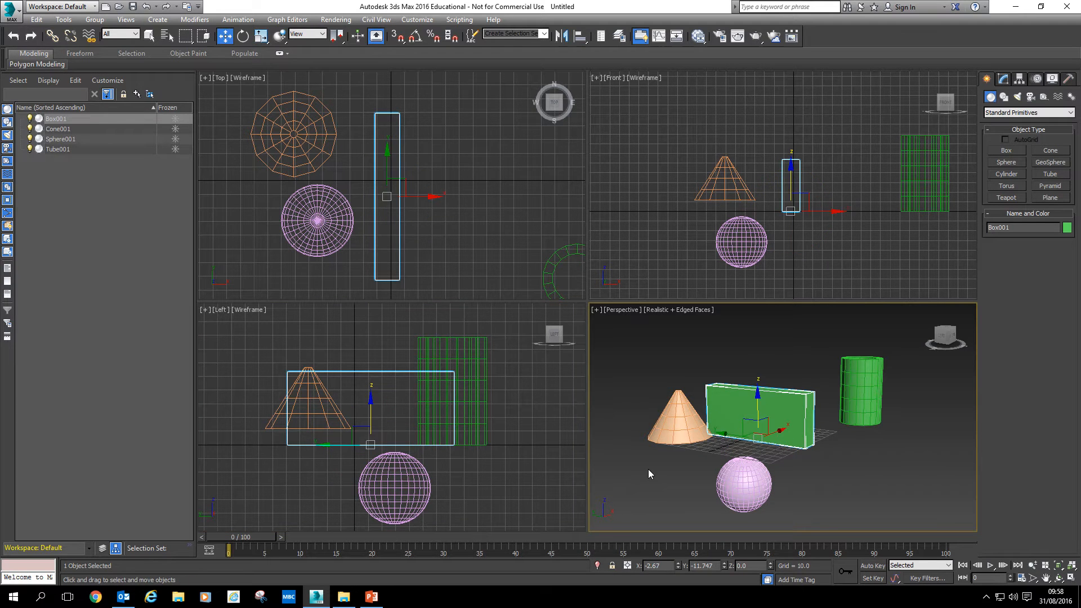
{"action": "key", "text": "r"}
{"action": "key", "text": "e"}
Move the box upward and toward the back of the scene in the Perspective viewport
{"action": "key", "text": "w"}
{"action": "left_click_drag", "start_coordinate": [758, 394], "coordinate": [757, 355]}
{"action": "left_click_drag", "start_coordinate": [717, 398], "coordinate": [753, 394]}
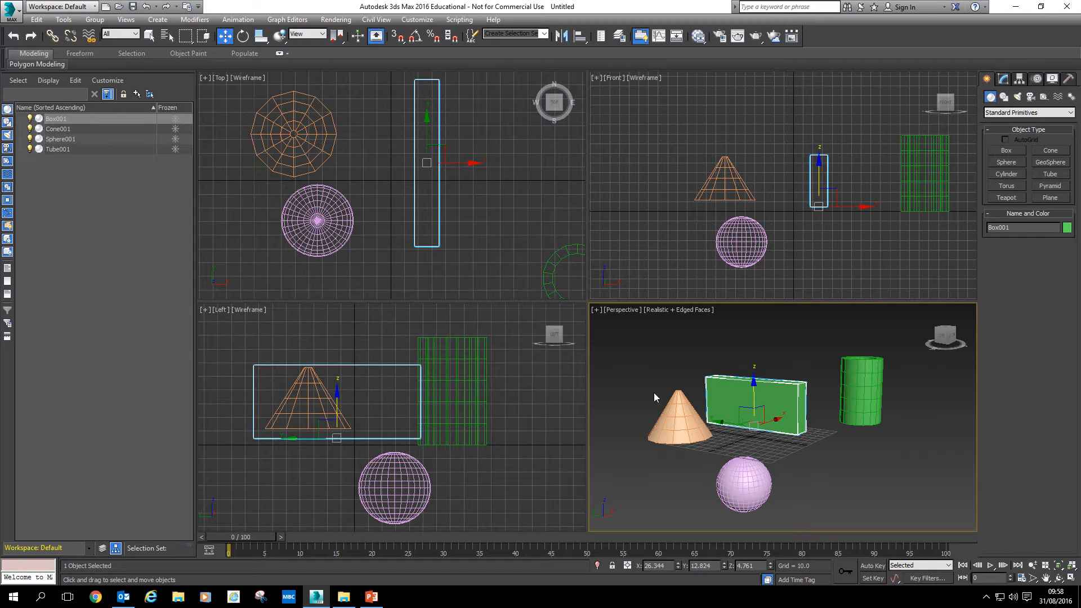
Select the box again and nudge it slightly further right in the Perspective viewport
{"action": "left_click", "coordinate": [673, 419]}
{"action": "mouse_move", "coordinate": [701, 431]}
{"action": "left_mouse_down"}
{"action": "mouse_move", "coordinate": [720, 425]}
{"action": "mouse_move", "coordinate": [698, 425]}
{"action": "left_mouse_up"}
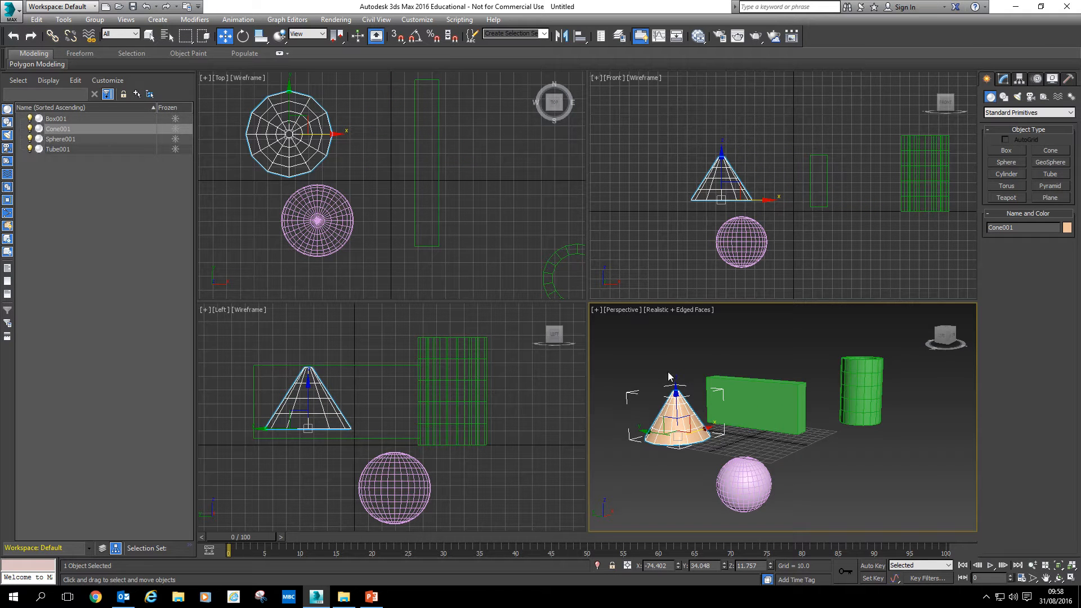
{"action": "middle_click_drag", "start_coordinate": [771, 417], "coordinate": [786, 418]}
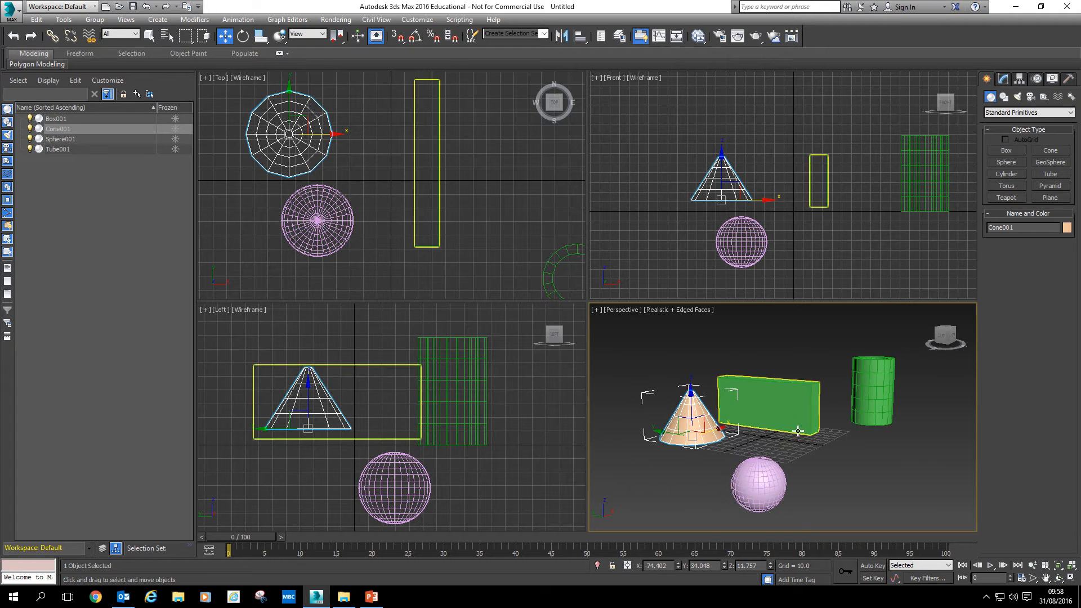
{"action": "left_click", "coordinate": [839, 453]}
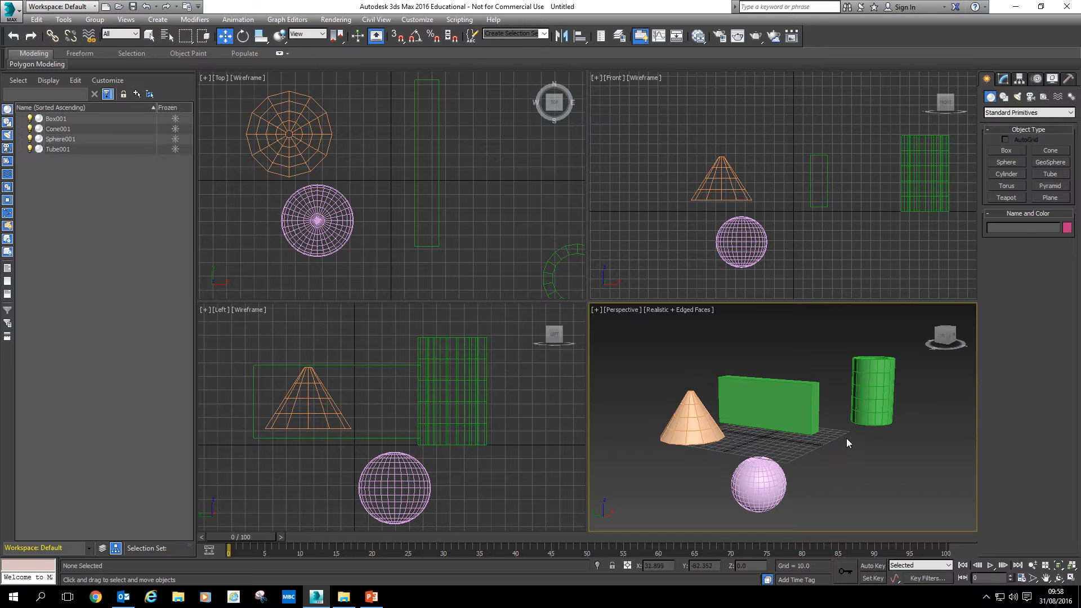
{"action": "left_click", "coordinate": [878, 374]}
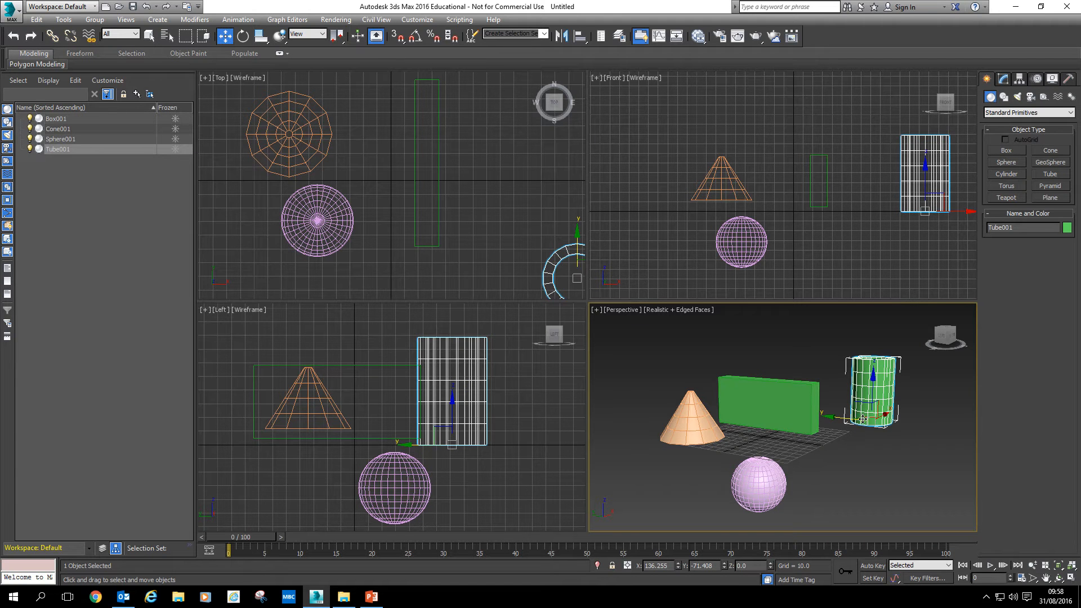
{"action": "left_click", "coordinate": [794, 404]}
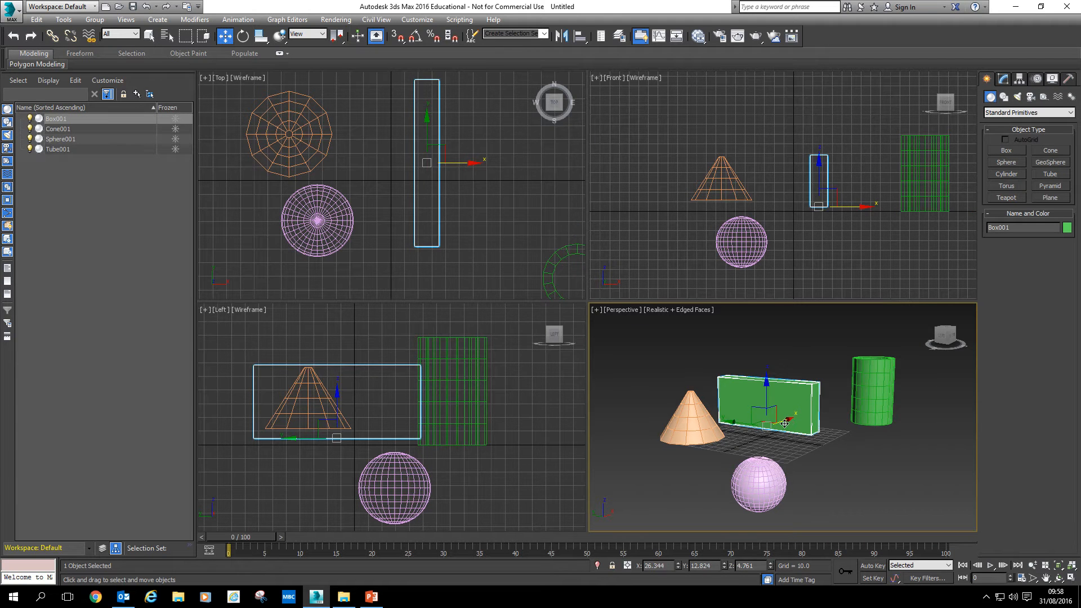
{"action": "mouse_move", "coordinate": [785, 423]}
{"action": "left_mouse_down"}
{"action": "mouse_move", "coordinate": [825, 410]}
{"action": "mouse_move", "coordinate": [789, 412]}
{"action": "left_mouse_up"}
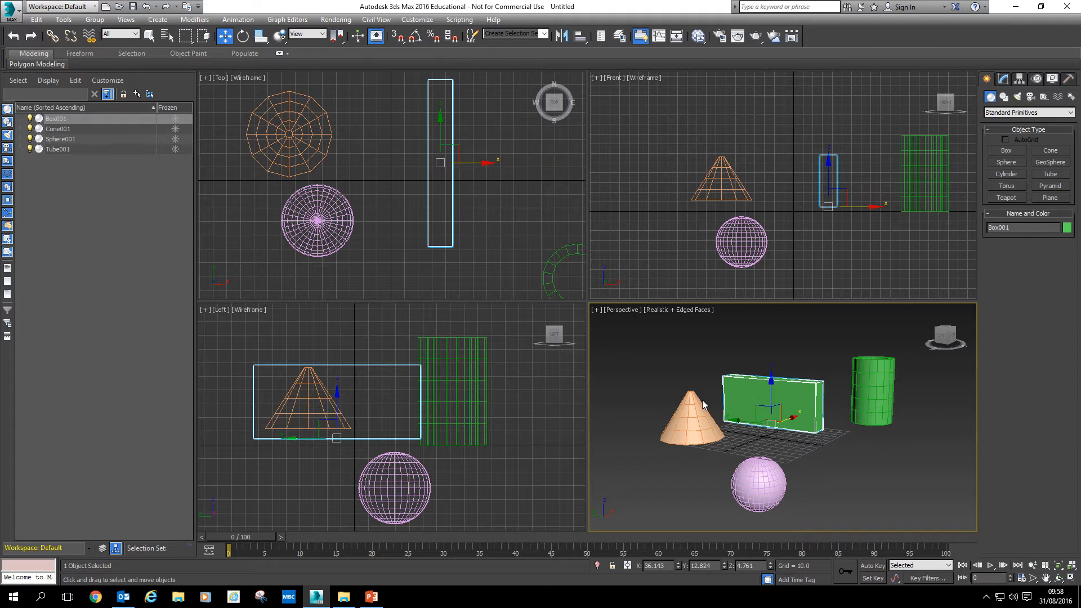
{"action": "left_click", "coordinate": [832, 460]}
Move the tube far to the right in the Top viewport
{"action": "scroll", "coordinate": [450, 250], "scroll_direction": "down", "scroll_amount": 3}
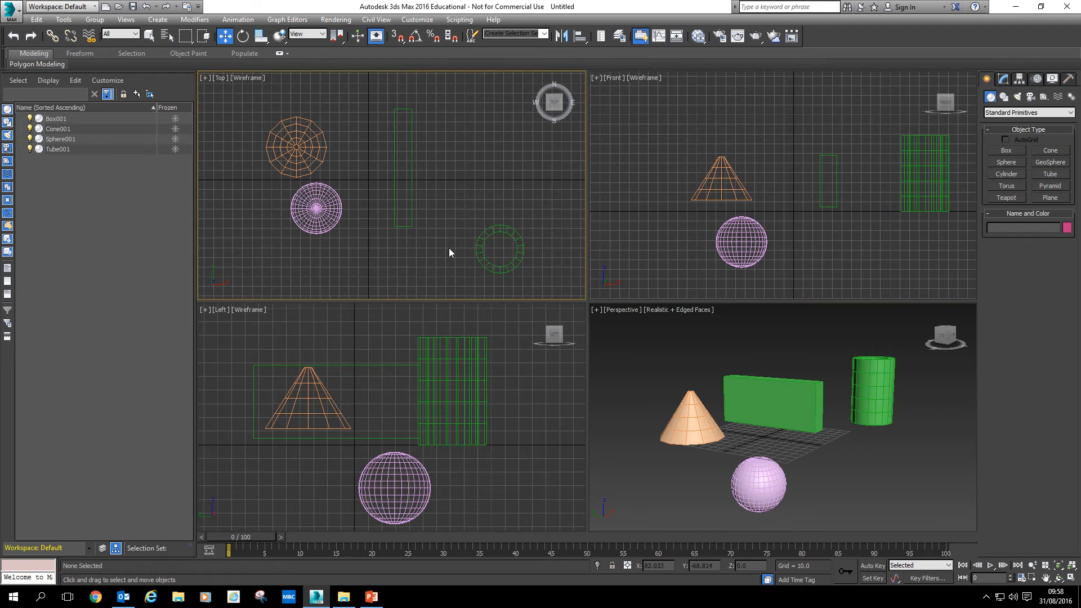
{"action": "left_click", "coordinate": [484, 239]}
{"action": "left_click_drag", "start_coordinate": [520, 249], "coordinate": [637, 248]}
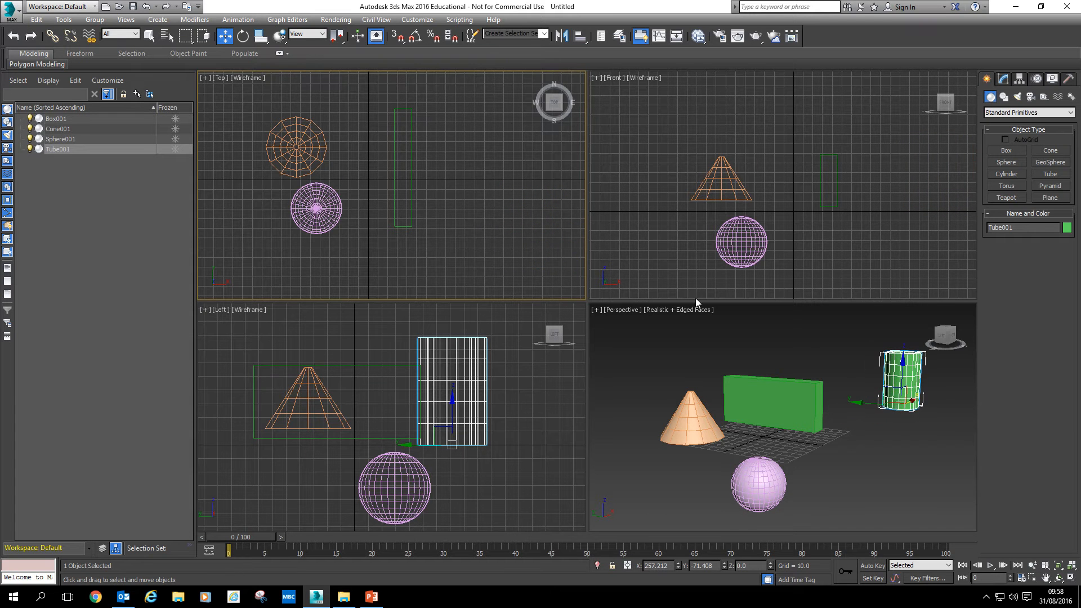
{"action": "left_click", "coordinate": [884, 404]}
{"action": "left_click", "coordinate": [863, 420]}
{"action": "middle_click_drag", "start_coordinate": [859, 420], "coordinate": [843, 434]}
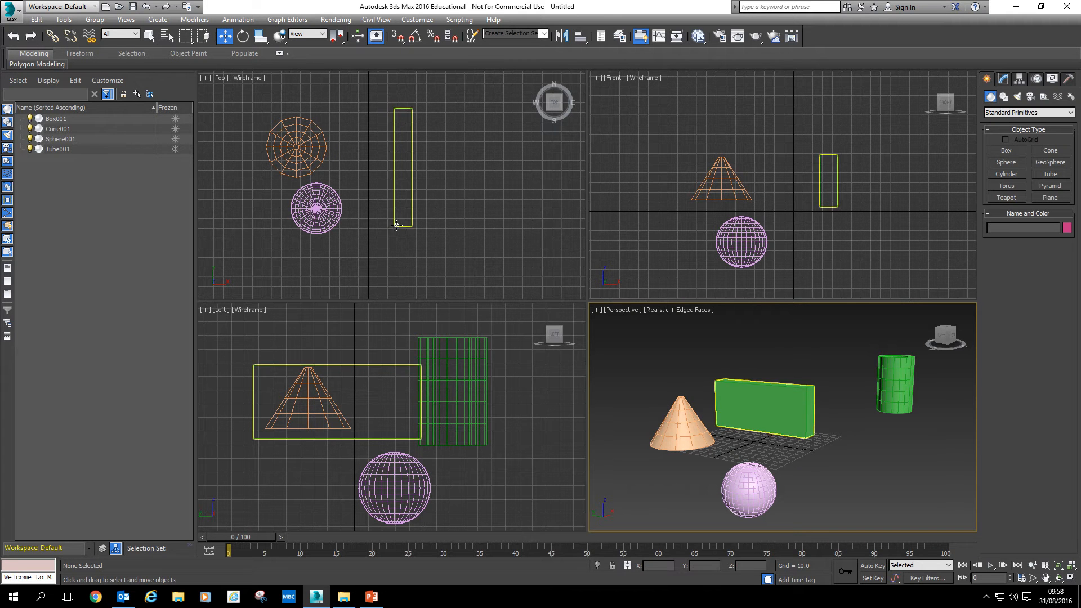
{"action": "middle_click_drag", "start_coordinate": [424, 234], "coordinate": [404, 228]}
Move the tube back beside the box in the Top viewport
{"action": "scroll", "coordinate": [405, 228], "scroll_direction": "down", "scroll_amount": 2}
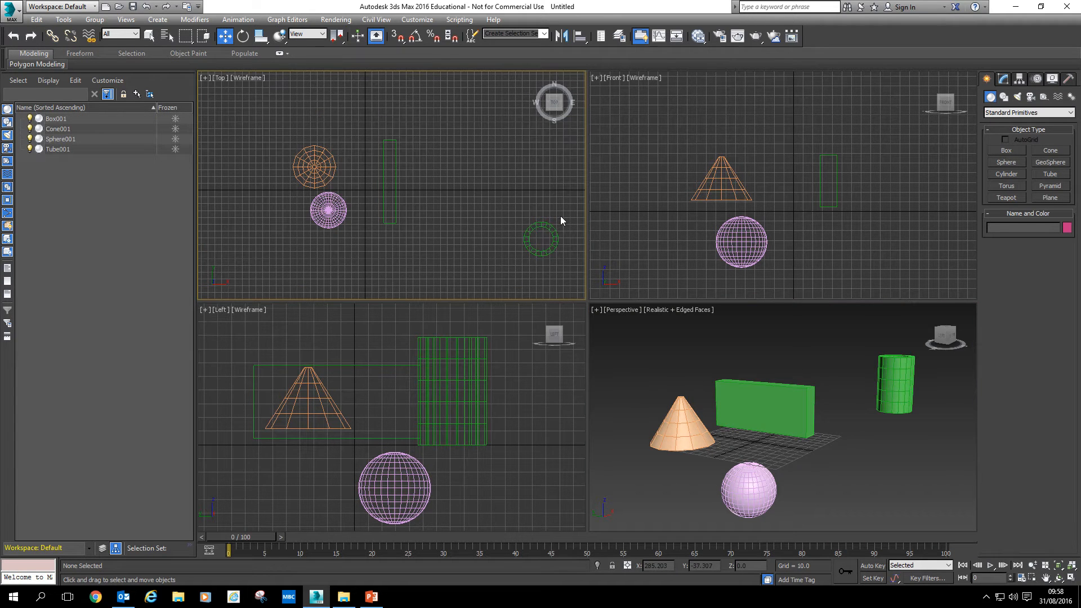
{"action": "left_click", "coordinate": [529, 254]}
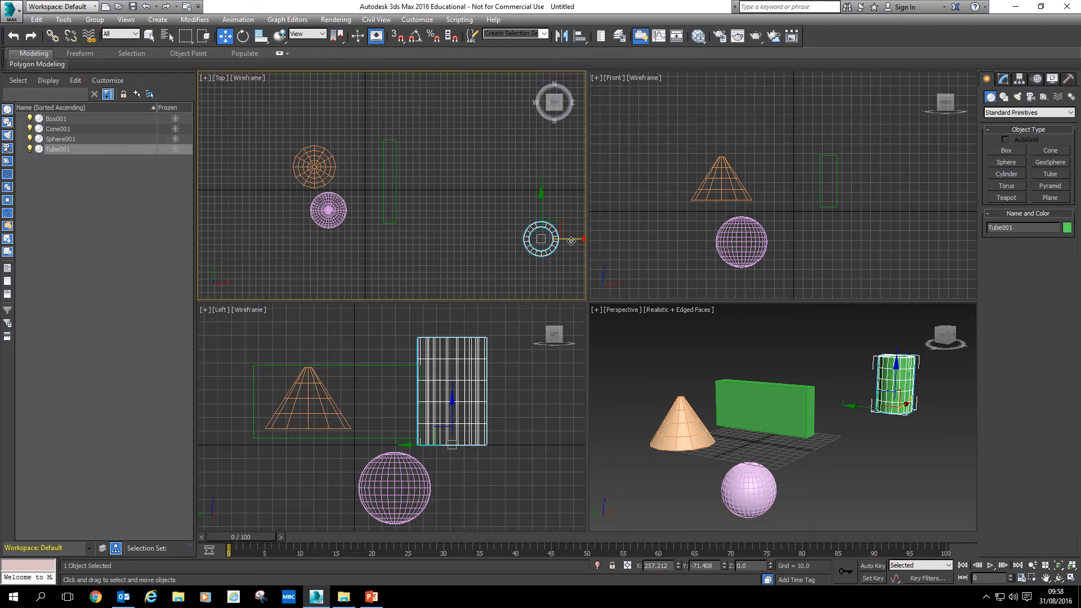
{"action": "left_click_drag", "start_coordinate": [571, 241], "coordinate": [414, 181]}
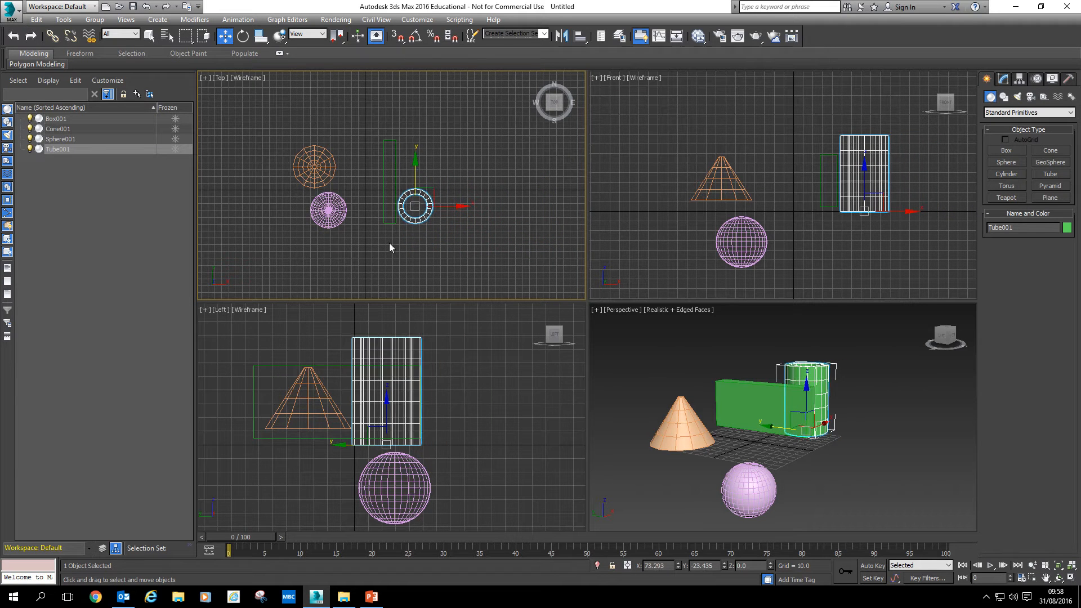
Move the sphere up and across so it sits on top of the tube, adjusting it in the Left, Front and Top viewports
{"action": "left_click", "coordinate": [382, 478]}
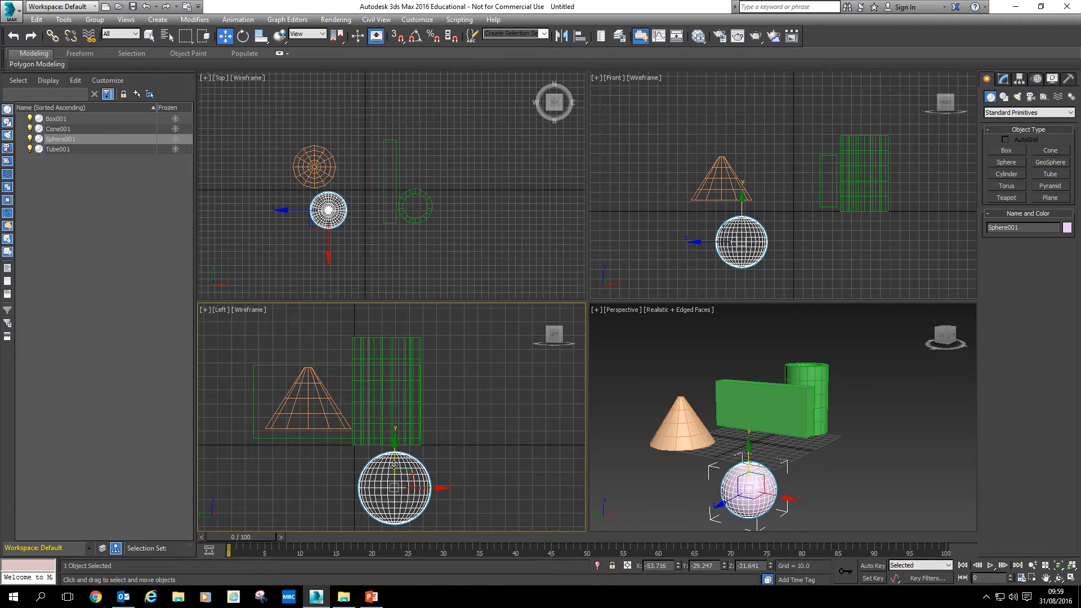
{"action": "left_click_drag", "start_coordinate": [395, 451], "coordinate": [402, 366]}
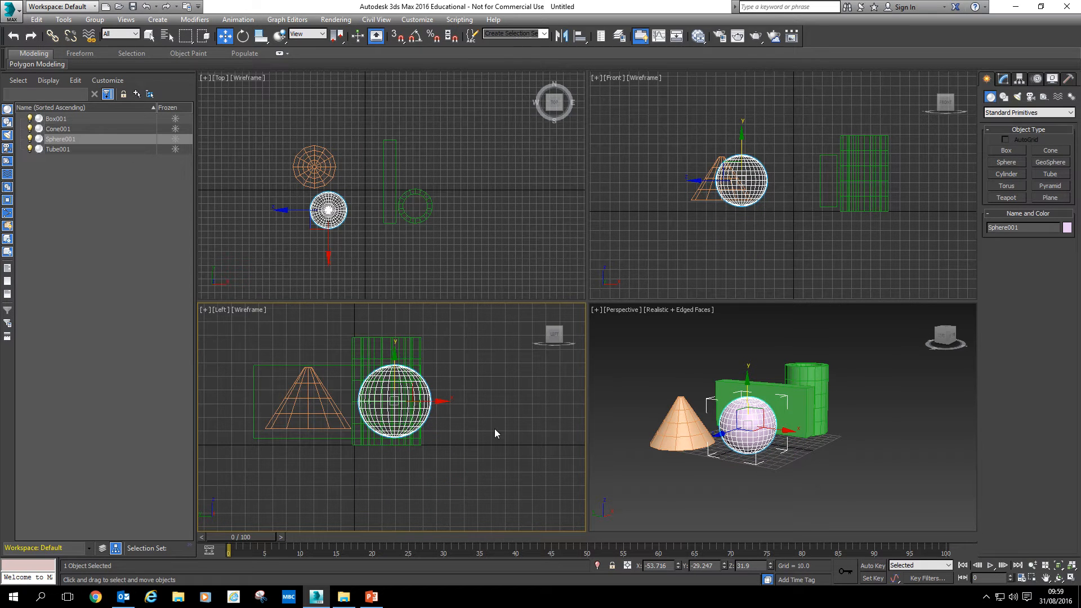
{"action": "middle_click_drag", "start_coordinate": [708, 463], "coordinate": [727, 477]}
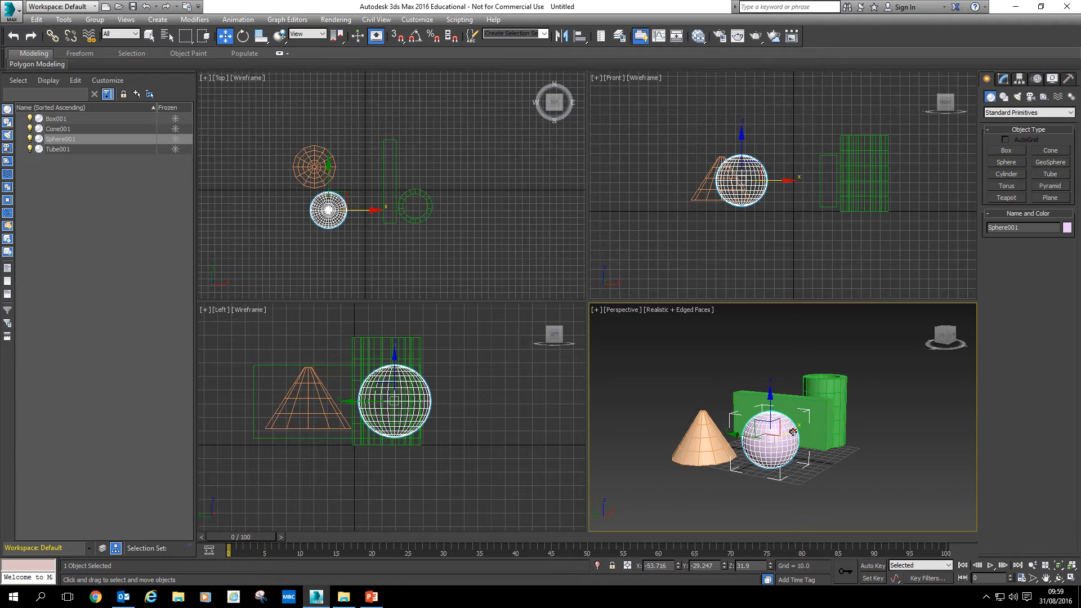
{"action": "left_click_drag", "start_coordinate": [791, 432], "coordinate": [824, 326]}
{"action": "middle_click_drag", "start_coordinate": [797, 198], "coordinate": [736, 268]}
{"action": "left_click_drag", "start_coordinate": [821, 191], "coordinate": [834, 191]}
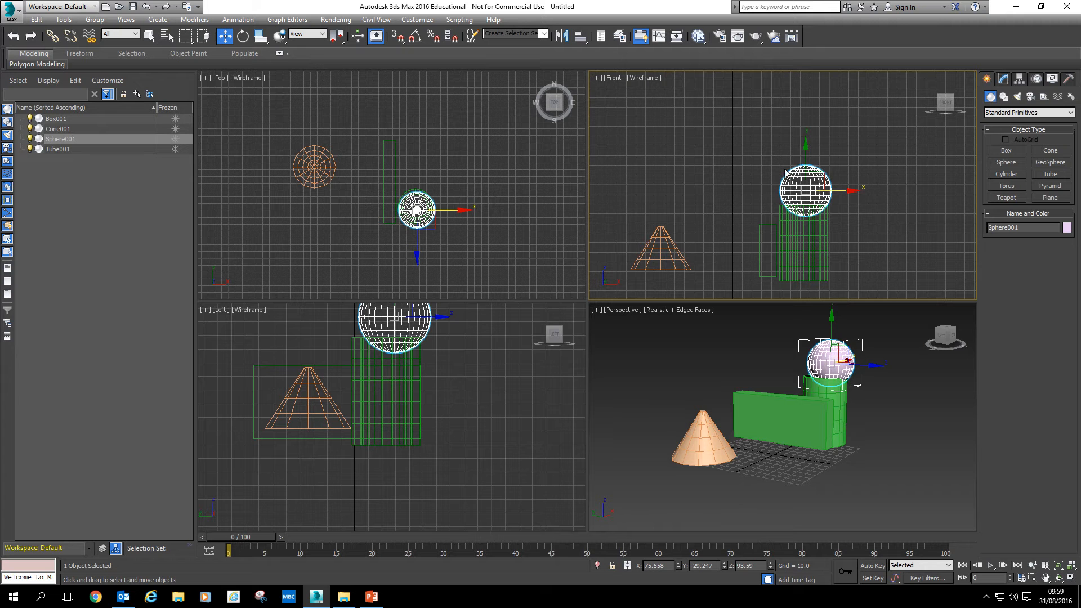
{"action": "left_click_drag", "start_coordinate": [805, 151], "coordinate": [805, 155]}
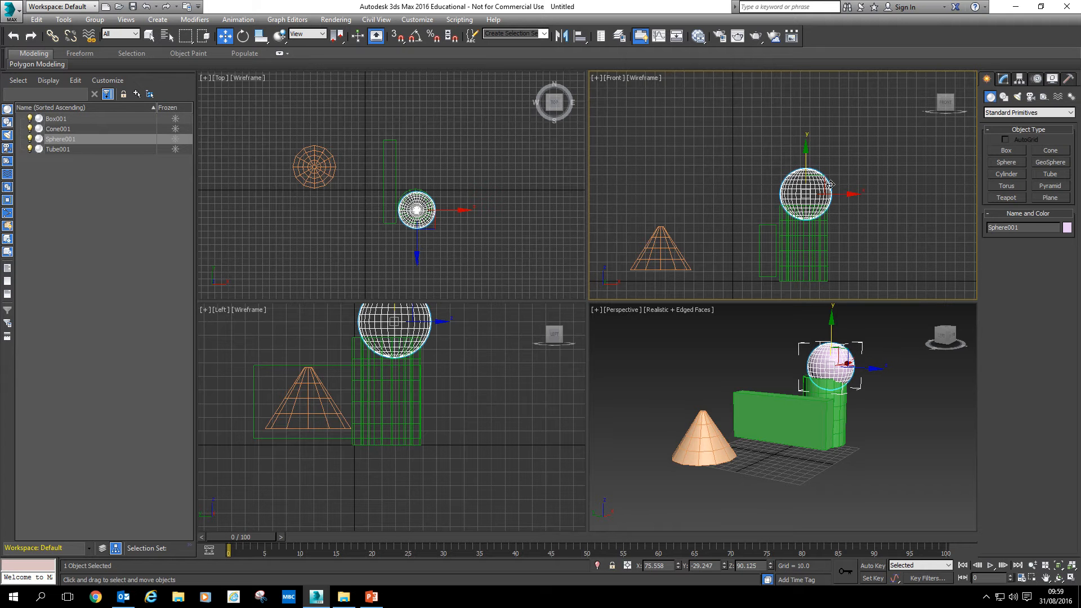
{"action": "left_click_drag", "start_coordinate": [840, 193], "coordinate": [837, 193]}
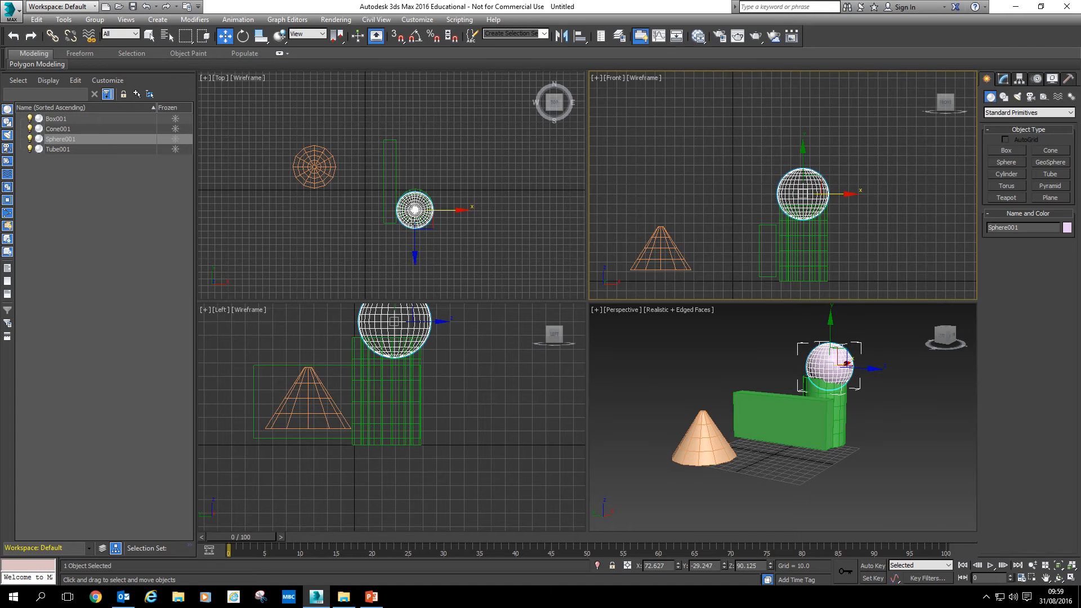
{"action": "scroll", "coordinate": [414, 221], "scroll_direction": "up", "scroll_amount": 2}
{"action": "scroll", "coordinate": [413, 246], "scroll_direction": "up", "scroll_amount": 2}
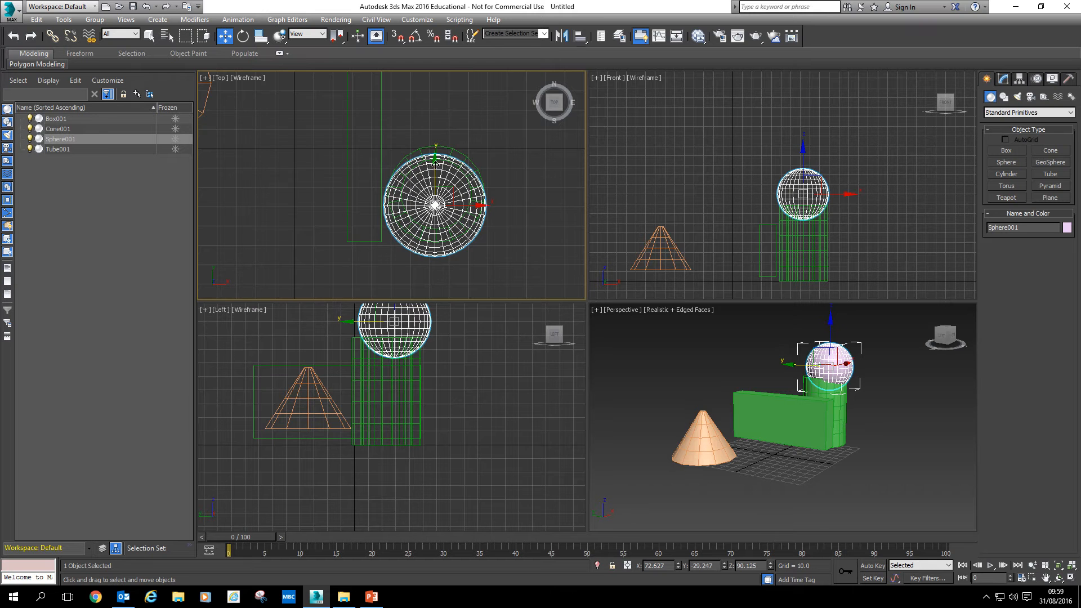
{"action": "left_click_drag", "start_coordinate": [435, 163], "coordinate": [436, 153]}
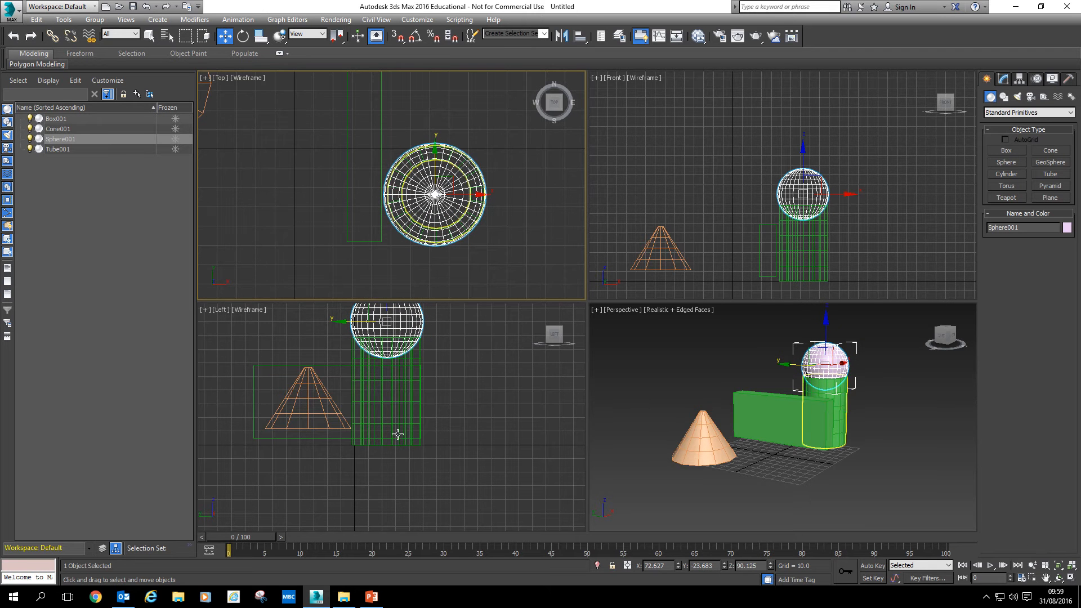
Move the box to the right of the tube in the Perspective viewport
{"action": "left_click", "coordinate": [823, 453]}
{"action": "middle_click_drag", "start_coordinate": [850, 437], "coordinate": [817, 463]}
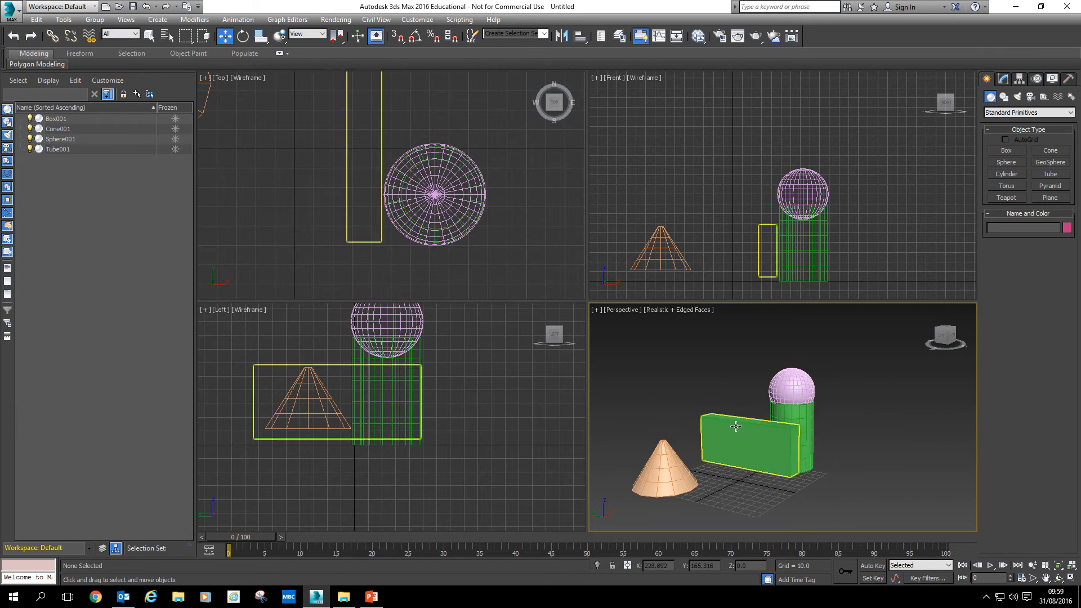
{"action": "left_click", "coordinate": [792, 472]}
{"action": "left_click_drag", "start_coordinate": [718, 460], "coordinate": [834, 469]}
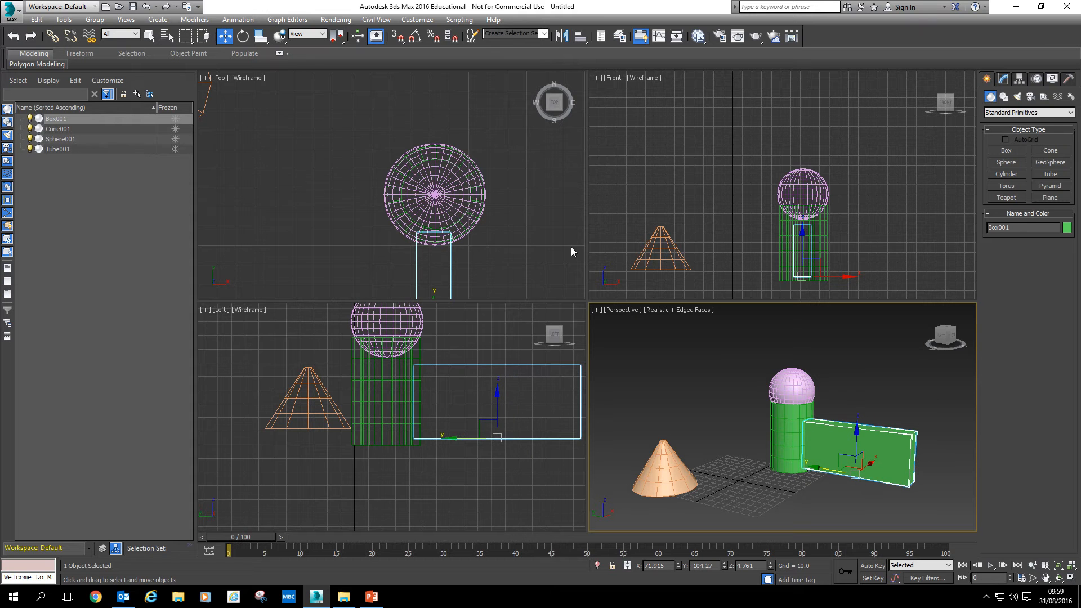
Move the cone to the right, in front of the box, in the Left viewport
{"action": "middle_click_drag", "start_coordinate": [451, 445], "coordinate": [446, 365]}
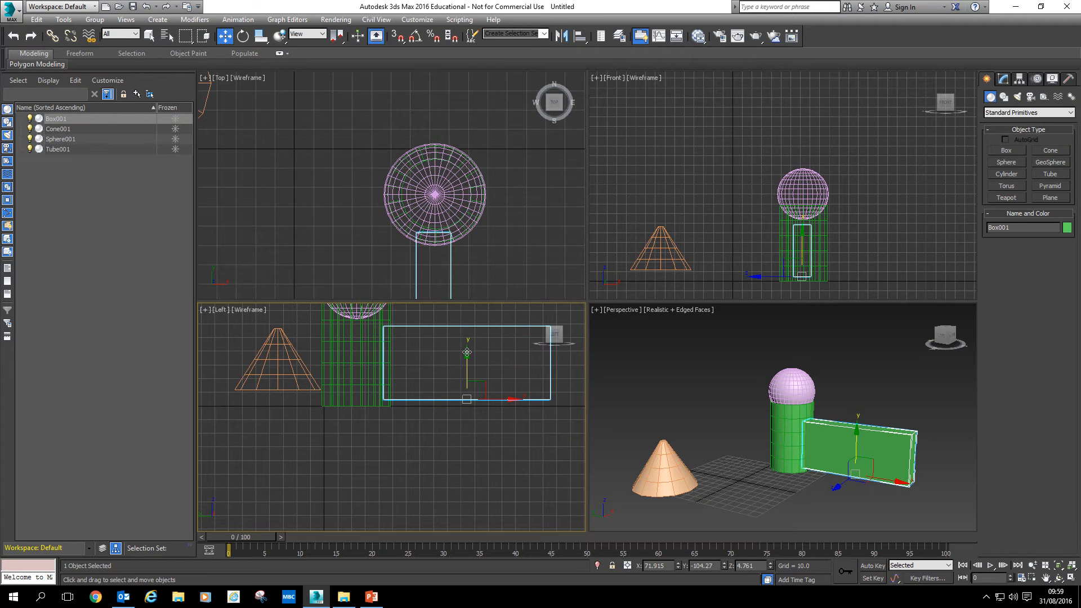
{"action": "left_click_drag", "start_coordinate": [467, 352], "coordinate": [467, 358]}
{"action": "middle_click_drag", "start_coordinate": [369, 413], "coordinate": [407, 485]}
{"action": "left_click", "coordinate": [273, 384]}
{"action": "left_click_drag", "start_coordinate": [344, 423], "coordinate": [548, 423]}
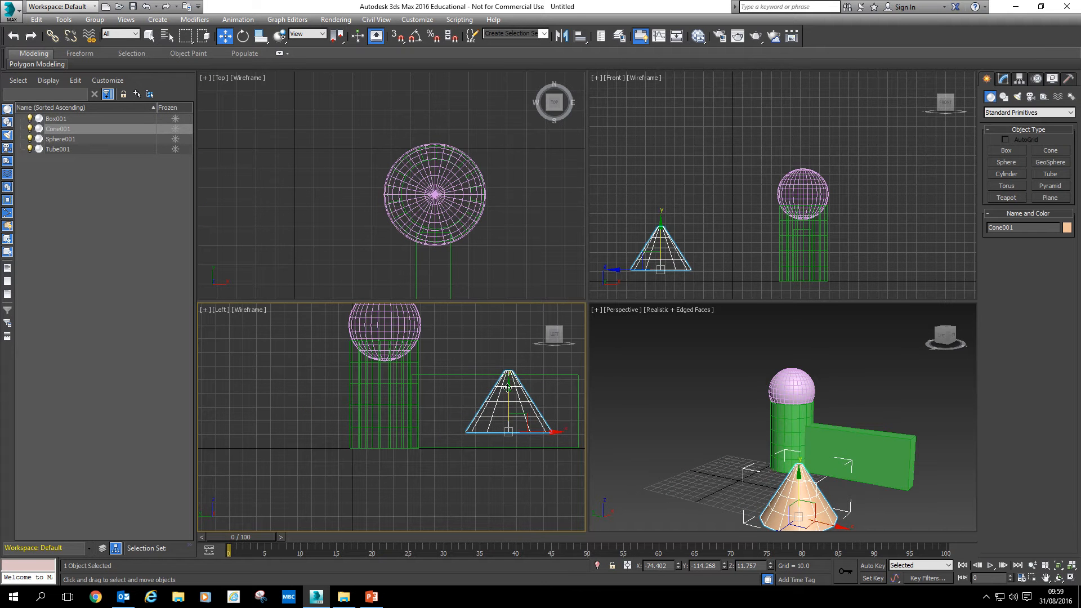
Raise the cone in the Left viewport, then move it across onto the box in the Top viewport
{"action": "left_click_drag", "start_coordinate": [507, 388], "coordinate": [508, 330]}
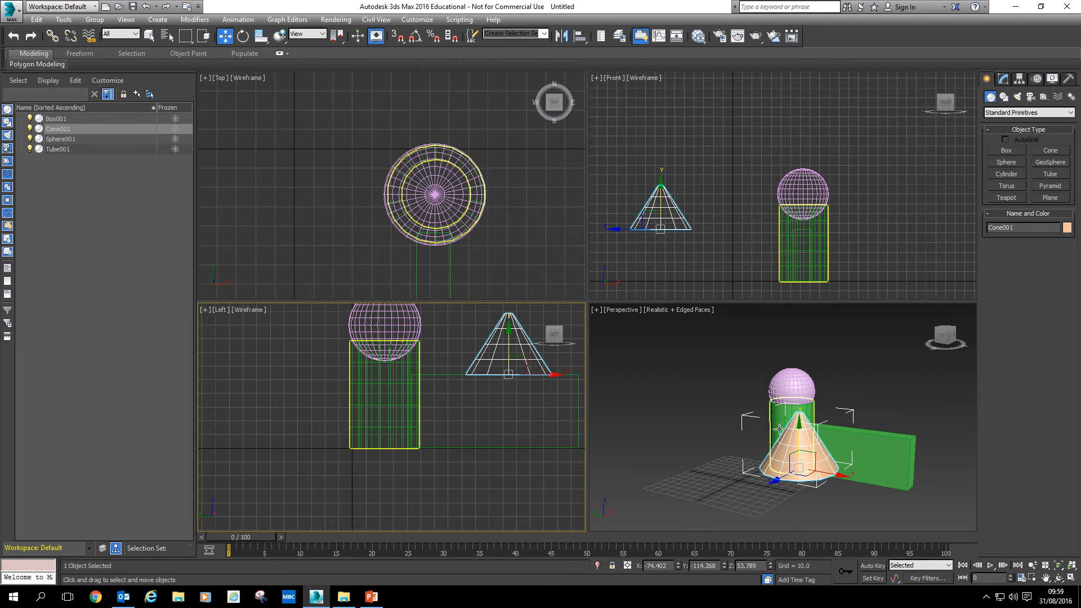
{"action": "scroll", "coordinate": [522, 250], "scroll_direction": "down", "scroll_amount": 2}
{"action": "middle_click_drag", "start_coordinate": [522, 249], "coordinate": [489, 198]}
{"action": "left_click", "coordinate": [396, 238]}
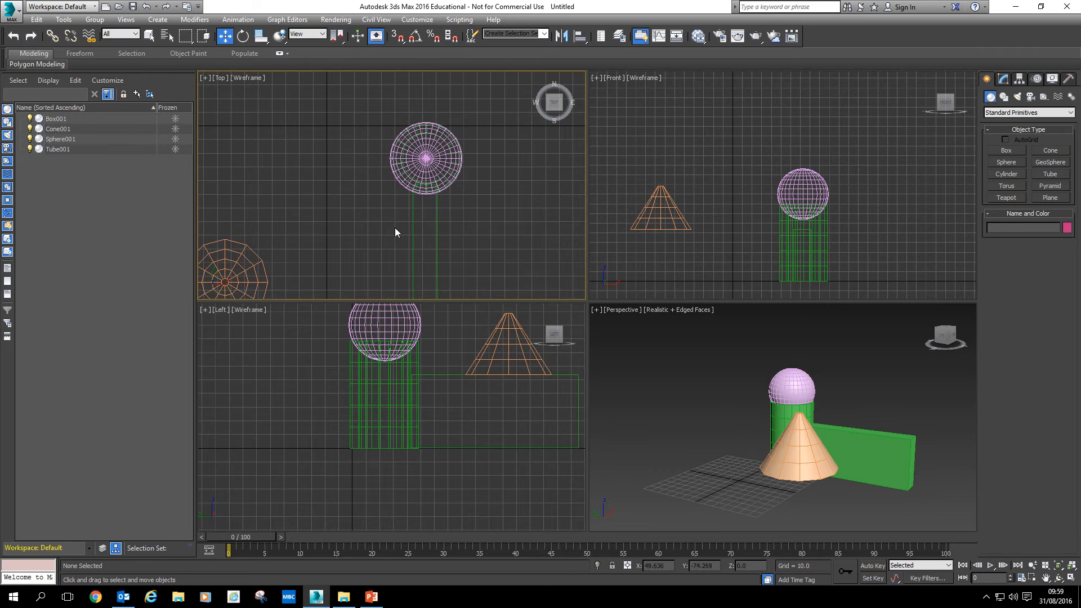
{"action": "middle_click_drag", "start_coordinate": [396, 231], "coordinate": [400, 191]}
{"action": "left_click", "coordinate": [266, 251]}
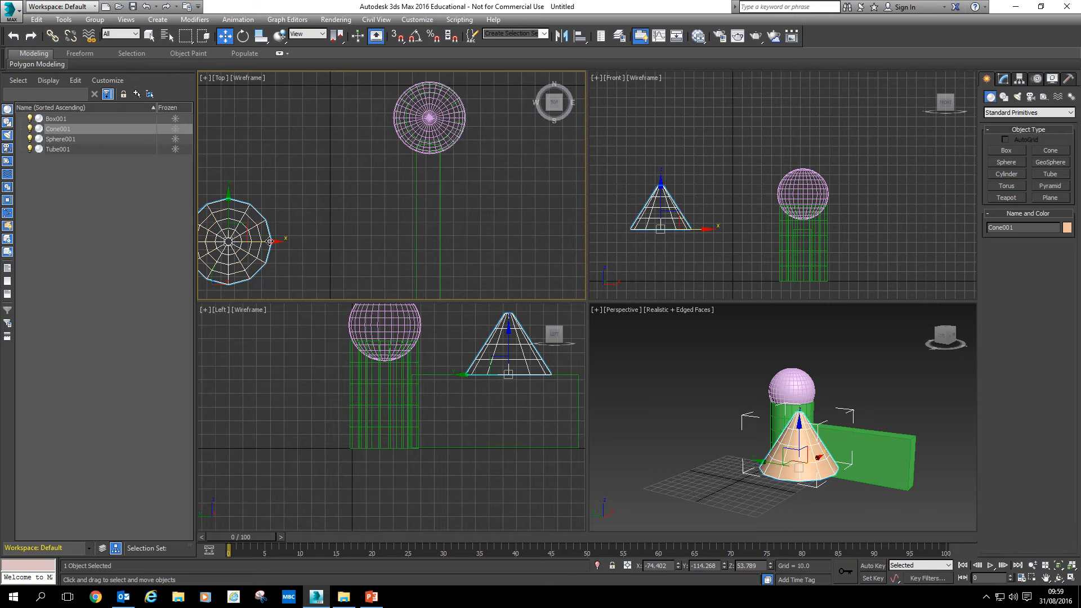
{"action": "left_click_drag", "start_coordinate": [269, 243], "coordinate": [469, 243]}
Move the box under the cone in the Perspective viewport
{"action": "left_click", "coordinate": [834, 488]}
{"action": "middle_click_drag", "start_coordinate": [835, 485], "coordinate": [734, 464]}
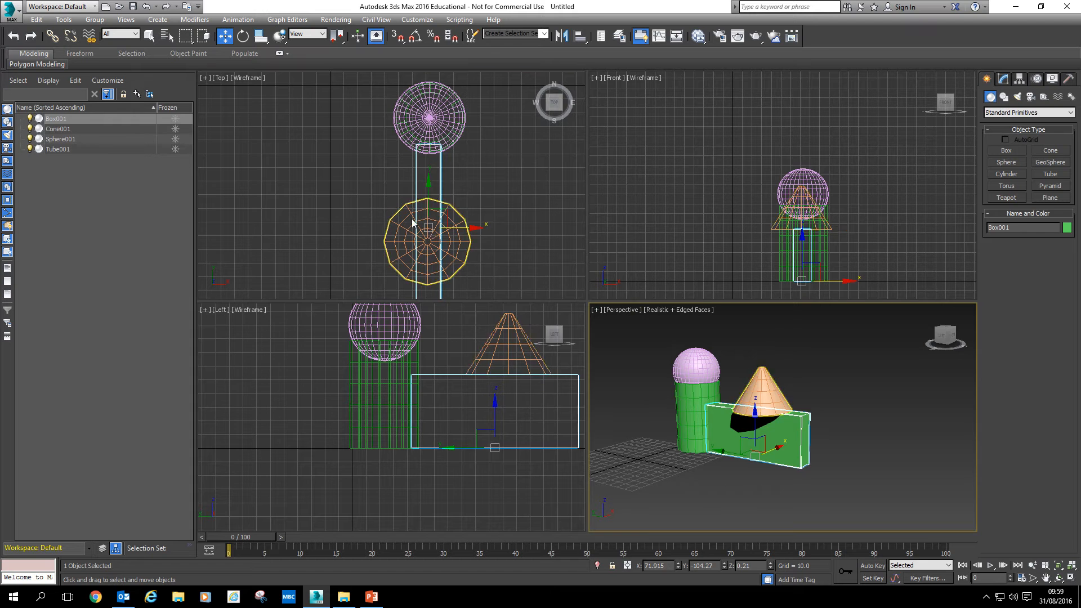
{"action": "left_click_drag", "start_coordinate": [415, 222], "coordinate": [419, 223]}
Scale the cone non-uniformly so it flattens into a narrow ellipse in the Top view
{"action": "left_click", "coordinate": [261, 36]}
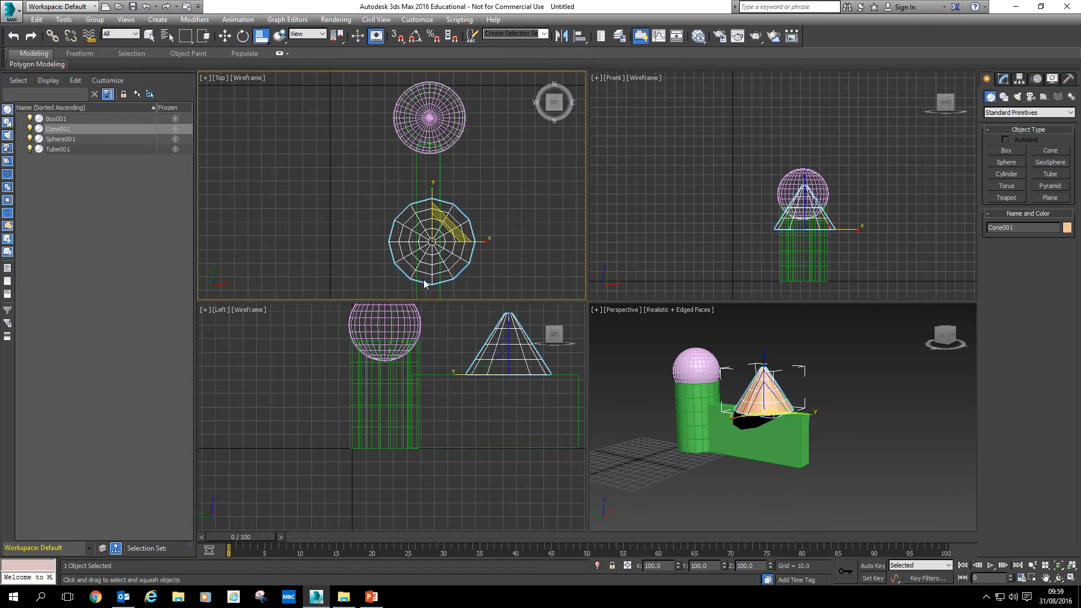
{"action": "mouse_move", "coordinate": [483, 243]}
{"action": "left_mouse_down"}
{"action": "mouse_move", "coordinate": [450, 237]}
{"action": "mouse_move", "coordinate": [517, 250]}
{"action": "mouse_move", "coordinate": [481, 242]}
{"action": "left_mouse_up"}
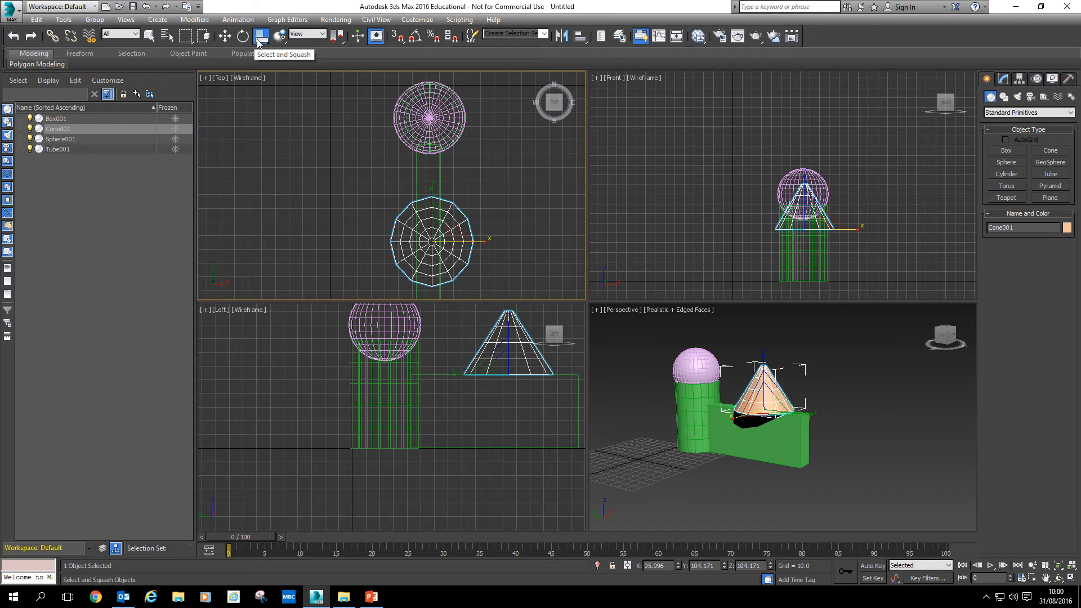
{"action": "left_click", "coordinate": [259, 42]}
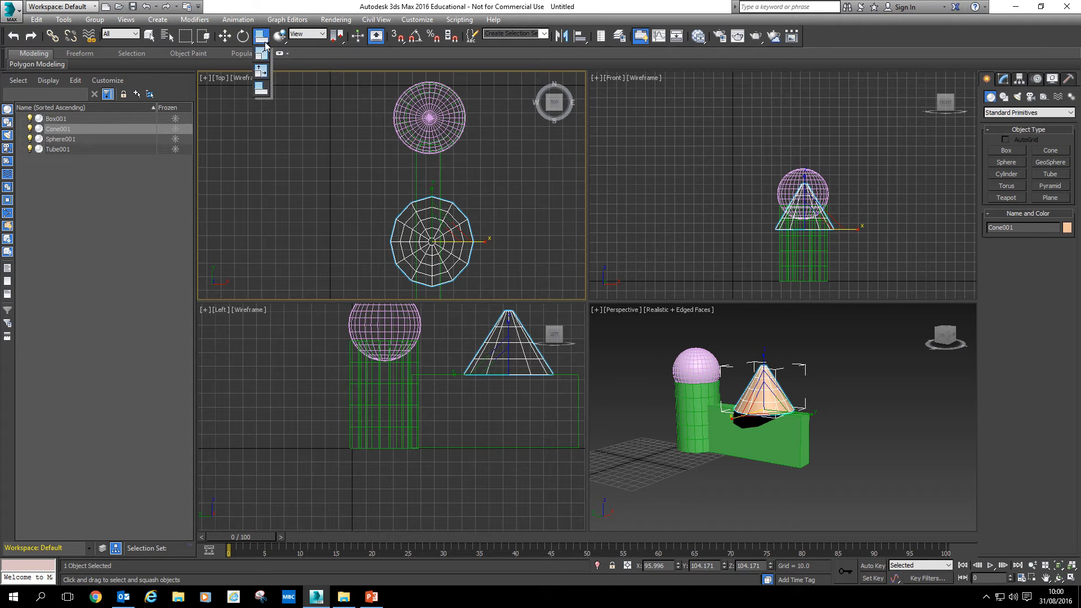
{"action": "left_click", "coordinate": [267, 54]}
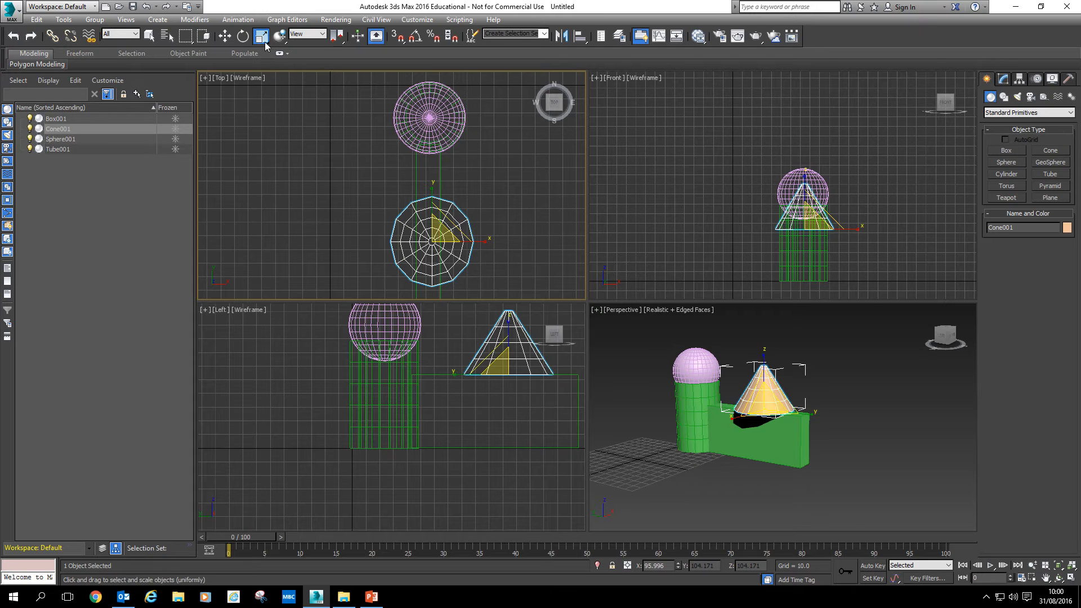
{"action": "left_click", "coordinate": [737, 418]}
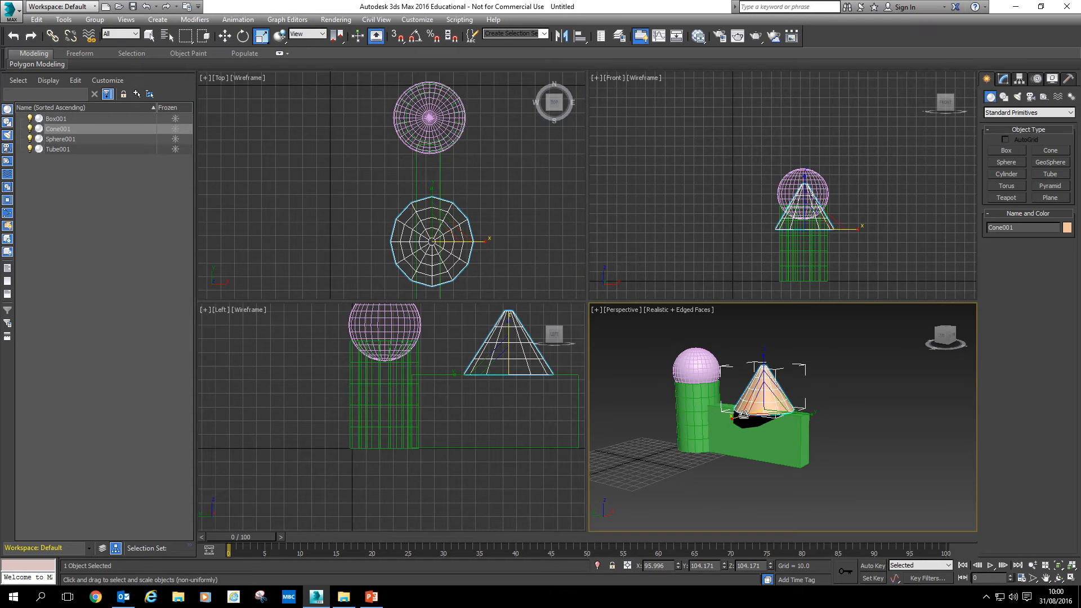
{"action": "left_click_drag", "start_coordinate": [736, 418], "coordinate": [768, 411]}
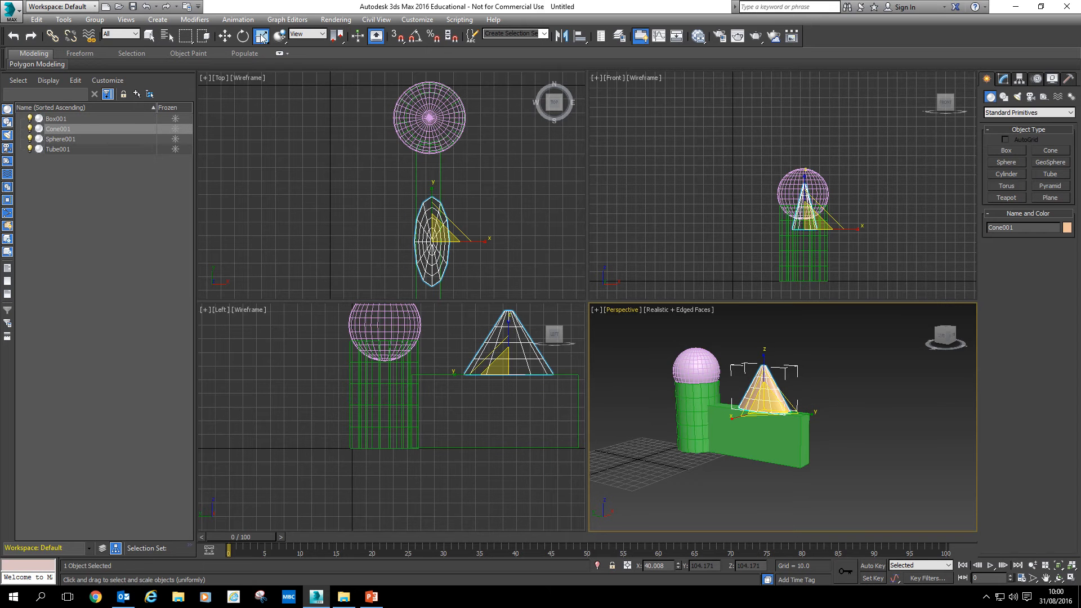
Open the cone's parameters in the Modify panel
{"action": "left_click", "coordinate": [262, 38]}
{"action": "left_click_drag", "start_coordinate": [263, 38], "coordinate": [262, 70]}
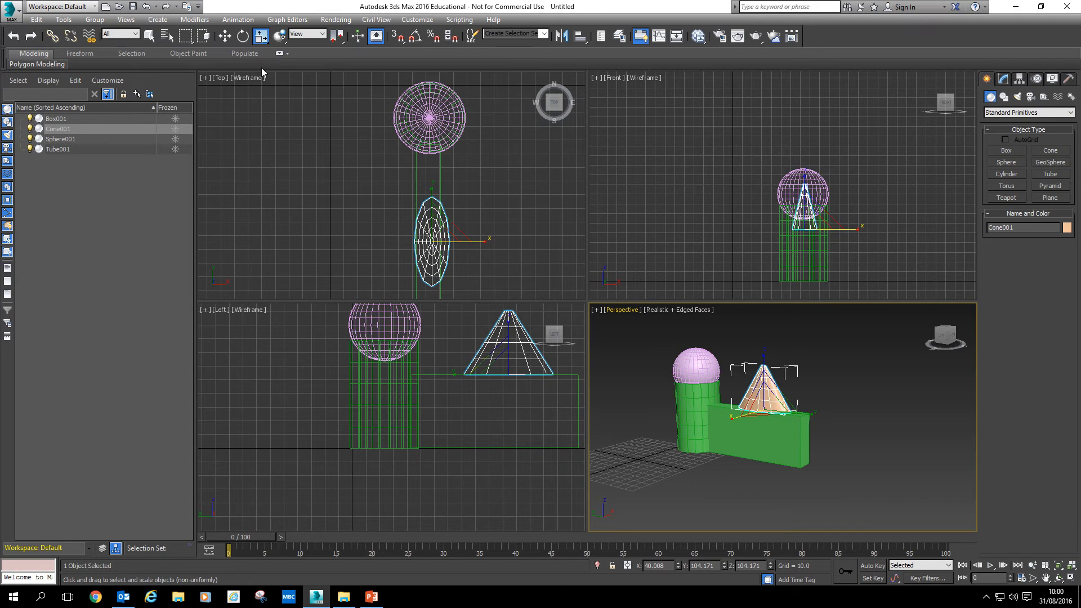
{"action": "mouse_move", "coordinate": [742, 419]}
{"action": "left_mouse_down"}
{"action": "mouse_move", "coordinate": [727, 421]}
{"action": "mouse_move", "coordinate": [746, 418]}
{"action": "left_mouse_up"}
{"action": "left_click_drag", "start_coordinate": [261, 37], "coordinate": [263, 51]}
{"action": "left_click", "coordinate": [1003, 80]}
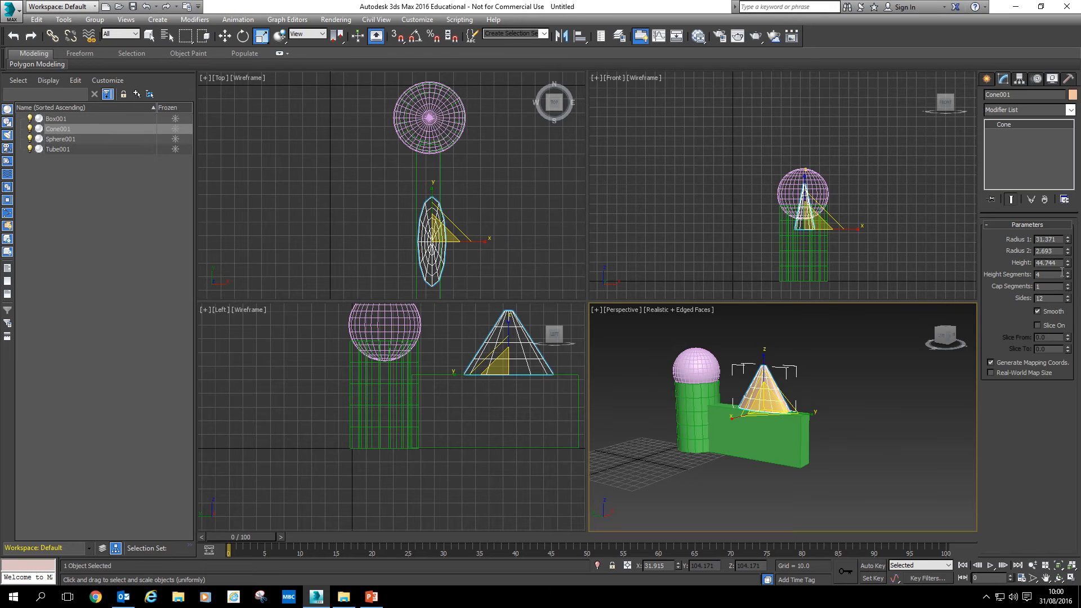
Move the flattened cone down onto the box in the Perspective viewport
{"action": "middle_click_drag", "start_coordinate": [736, 410], "coordinate": [711, 443]}
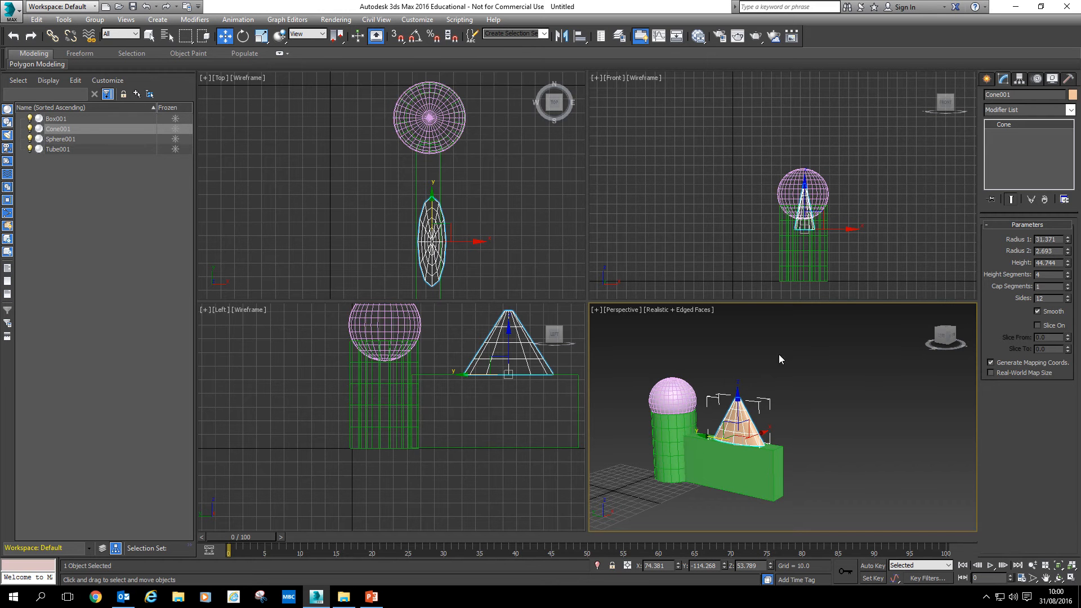
{"action": "left_click", "coordinate": [508, 331]}
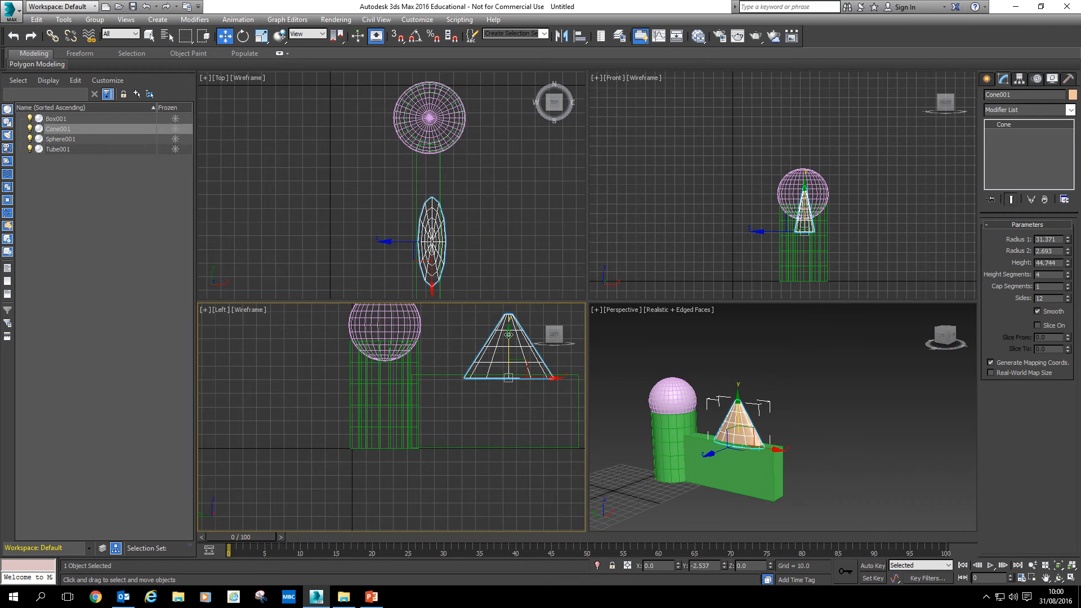
{"action": "left_click_drag", "start_coordinate": [546, 375], "coordinate": [546, 375]}
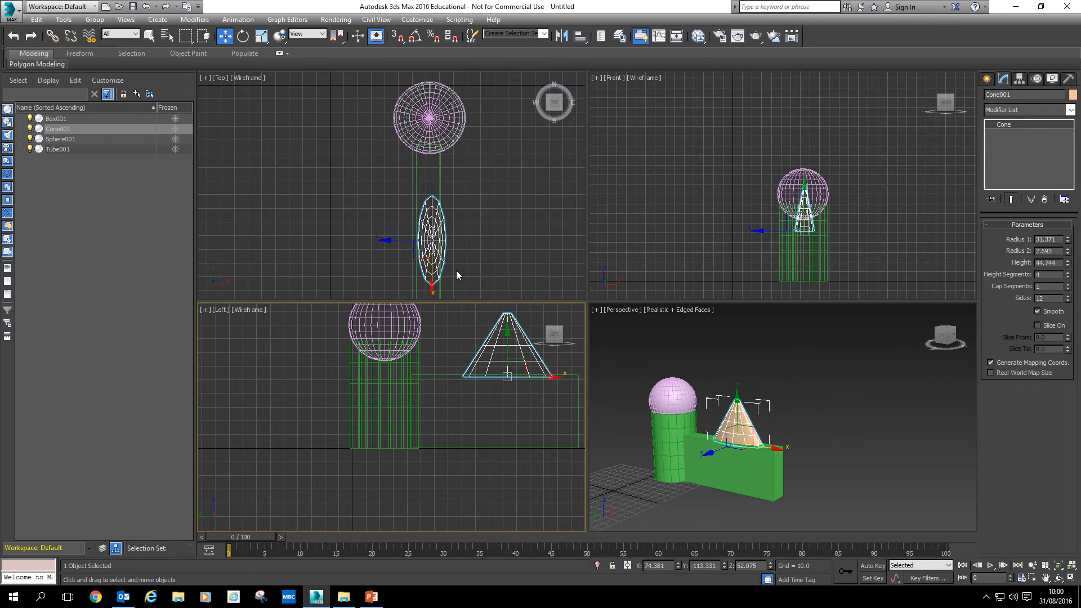
{"action": "left_click", "coordinate": [393, 242]}
{"action": "left_click", "coordinate": [429, 242]}
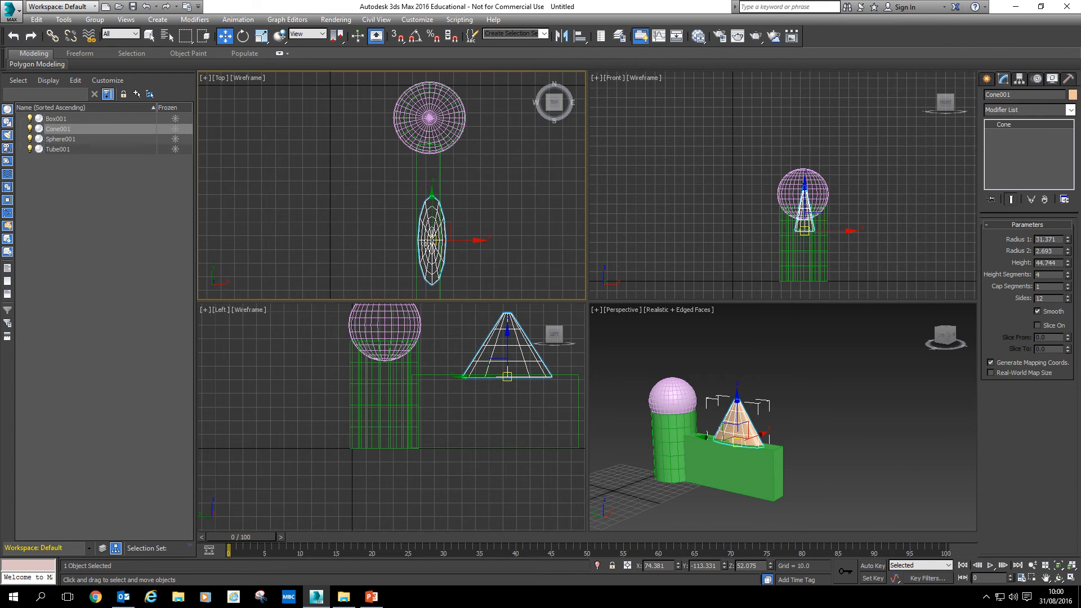
{"action": "left_click_drag", "start_coordinate": [462, 238], "coordinate": [458, 239]}
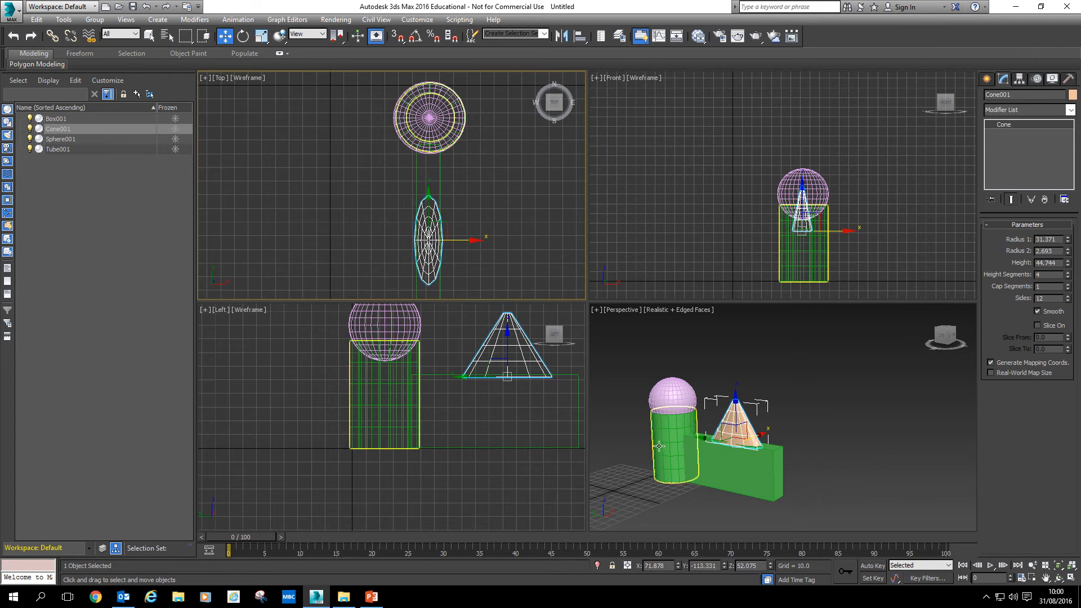
Select all four objects and move them together towards the grid centre in the Perspective viewport
{"action": "left_click", "coordinate": [750, 508]}
{"action": "middle_click_drag", "start_coordinate": [735, 505], "coordinate": [762, 486]}
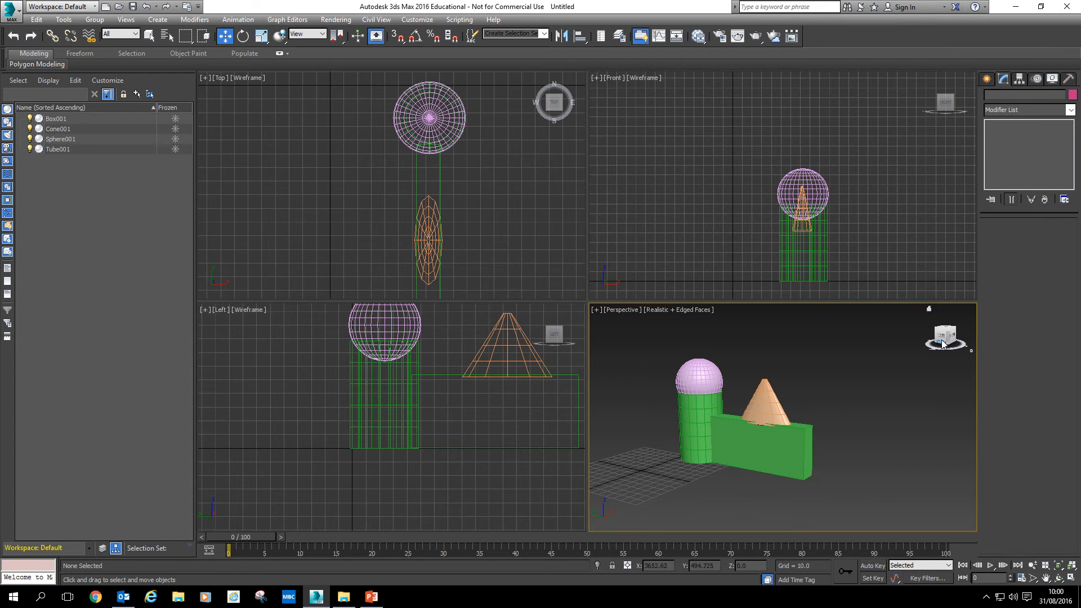
{"action": "mouse_move", "coordinate": [944, 339]}
{"action": "left_mouse_down"}
{"action": "mouse_move", "coordinate": [883, 333]}
{"action": "mouse_move", "coordinate": [943, 342]}
{"action": "left_mouse_up"}
{"action": "left_click_drag", "start_coordinate": [846, 481], "coordinate": [667, 344]}
{"action": "left_click_drag", "start_coordinate": [758, 414], "coordinate": [706, 423]}
{"action": "left_click", "coordinate": [869, 431]}
{"action": "middle_click_drag", "start_coordinate": [785, 448], "coordinate": [876, 415]}
{"action": "left_click_drag", "start_coordinate": [782, 446], "coordinate": [699, 323]}
{"action": "left_click", "coordinate": [911, 500]}
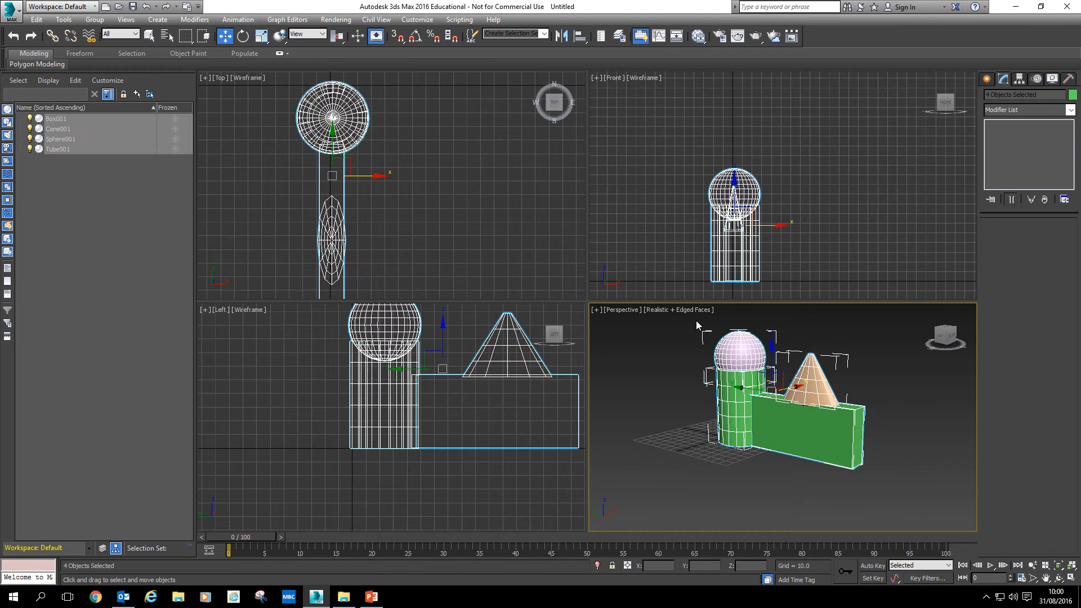
{"action": "left_click_drag", "start_coordinate": [795, 389], "coordinate": [683, 367]}
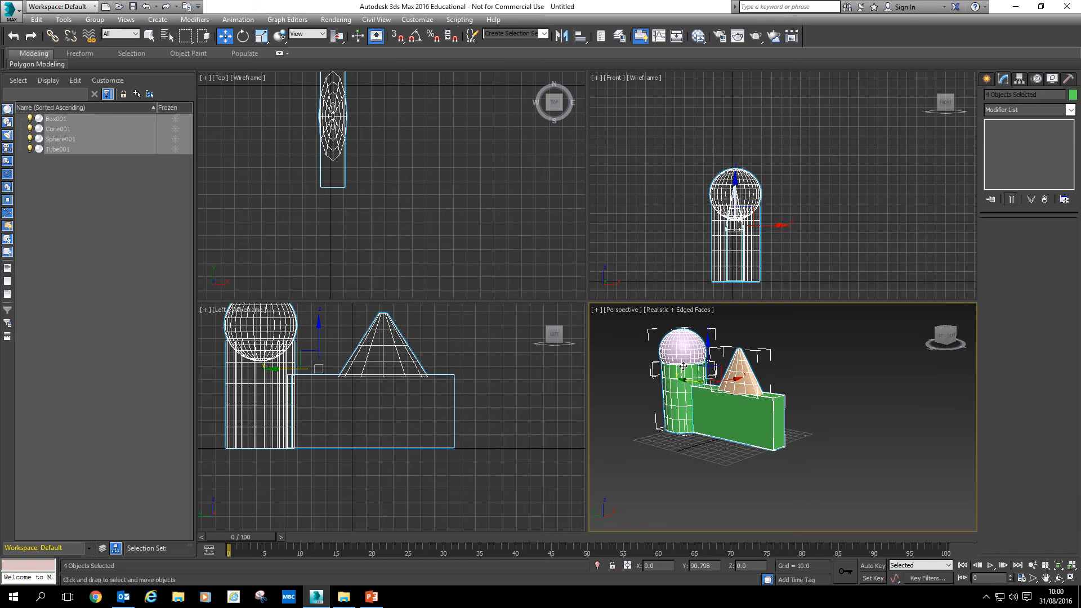
Set the box's X and Z positions to 0
{"action": "left_click", "coordinate": [654, 492]}
{"action": "middle_click_drag", "start_coordinate": [711, 477], "coordinate": [756, 495]}
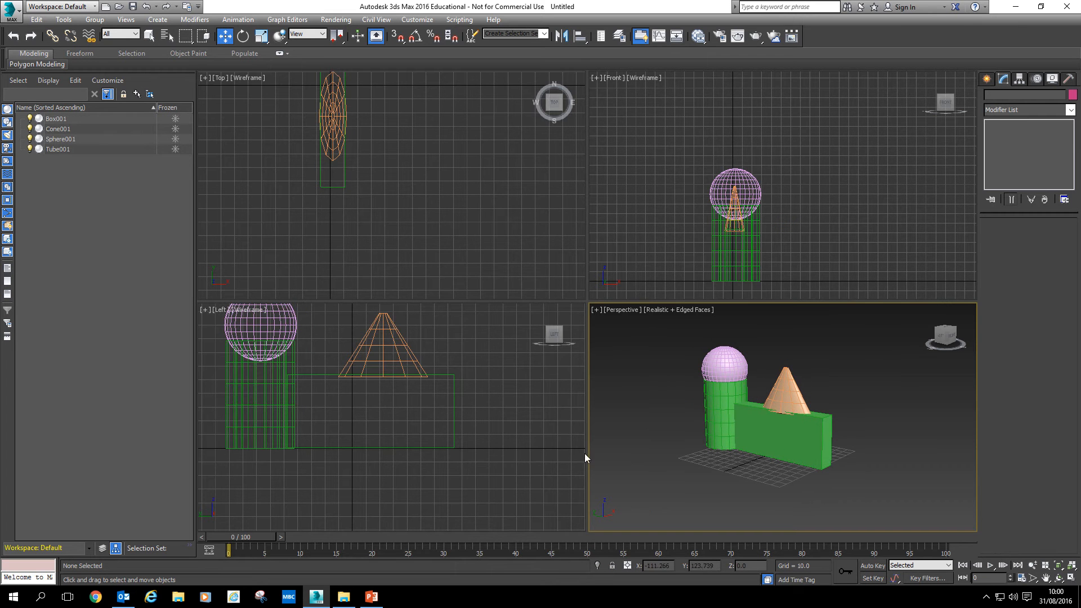
{"action": "middle_click_drag", "start_coordinate": [461, 448], "coordinate": [501, 486]}
{"action": "middle_click_drag", "start_coordinate": [438, 210], "coordinate": [478, 297]}
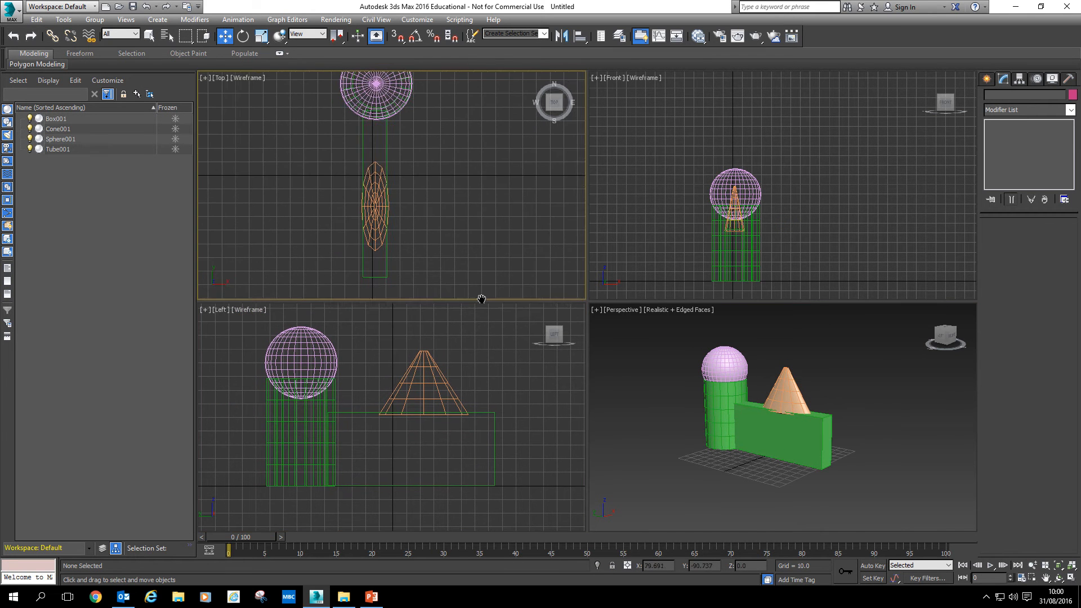
{"action": "left_click_drag", "start_coordinate": [438, 207], "coordinate": [721, 328]}
{"action": "left_click", "coordinate": [800, 448]}
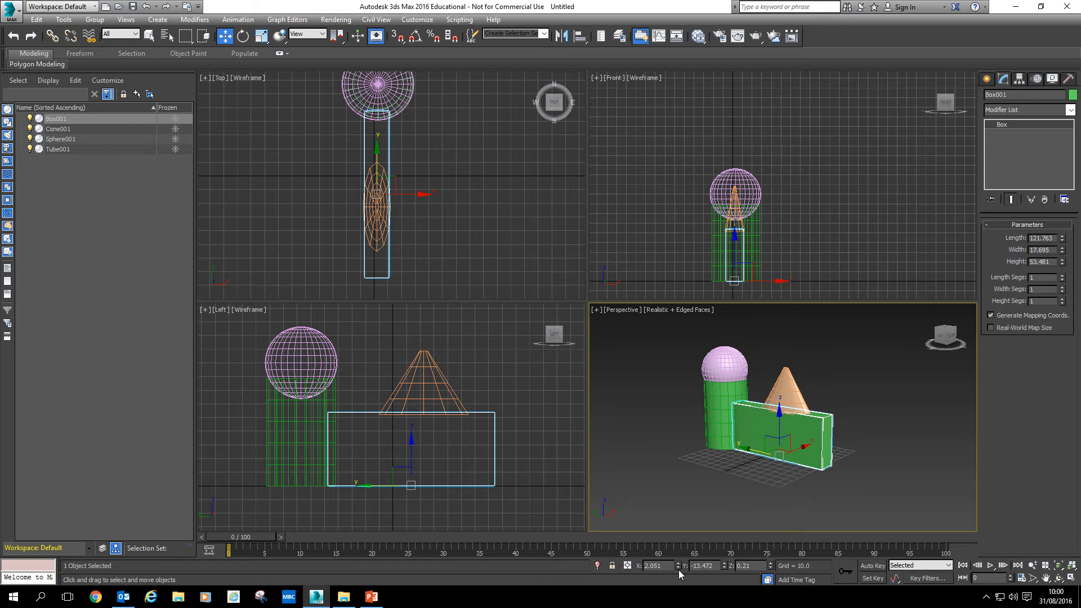
{"action": "left_click_drag", "start_coordinate": [678, 565], "coordinate": [611, 566]}
{"action": "type", "text": "0"}
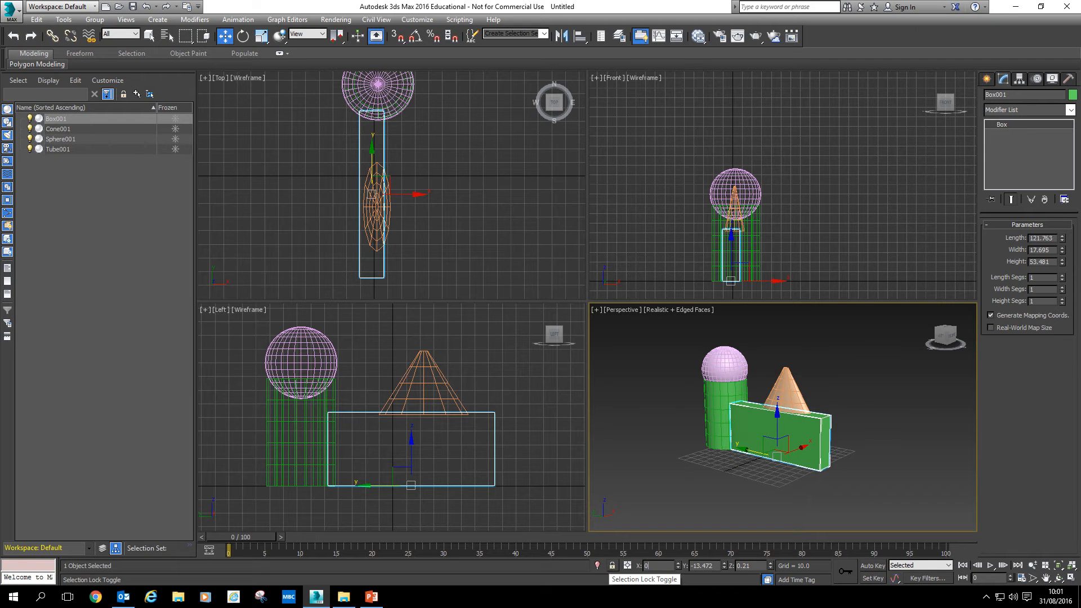
{"action": "key", "text": "Return"}
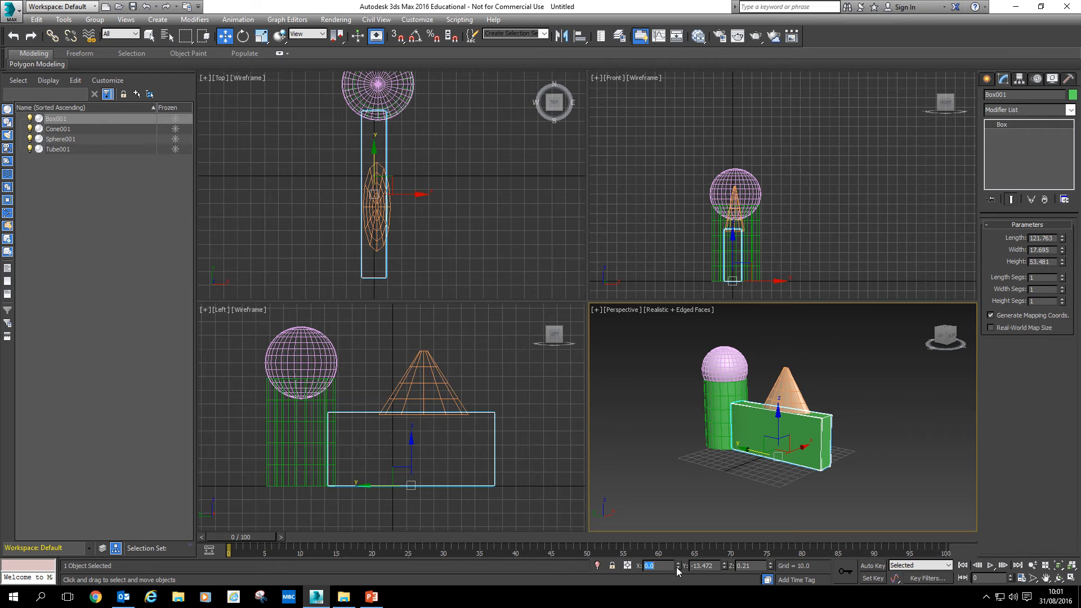
{"action": "left_click_drag", "start_coordinate": [725, 566], "coordinate": [726, 564]}
{"action": "right_click", "coordinate": [771, 568]}
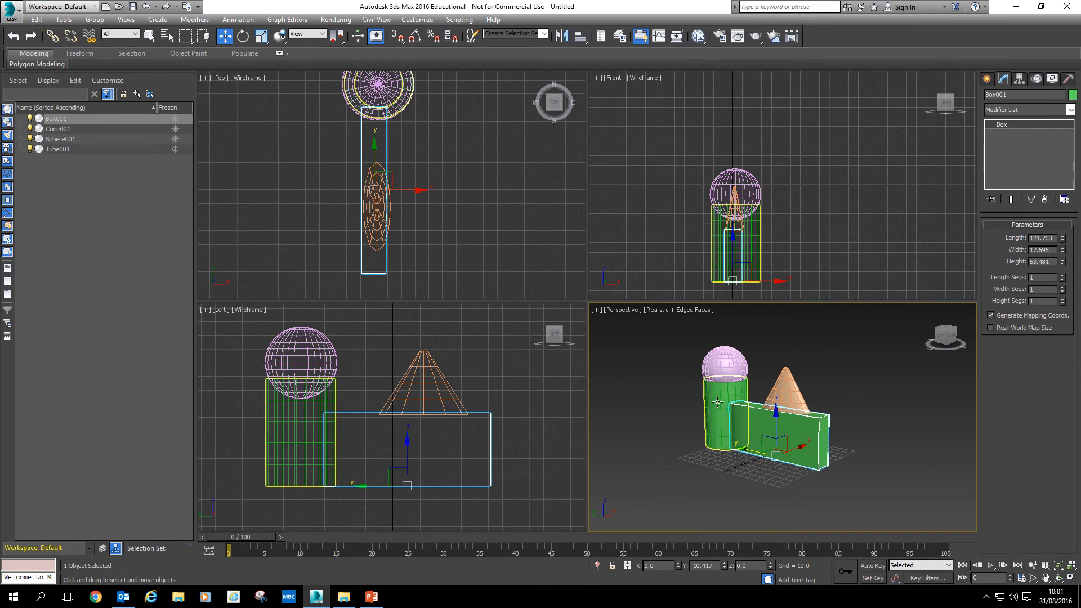
Set the tube's X position to 0
{"action": "left_click", "coordinate": [725, 432]}
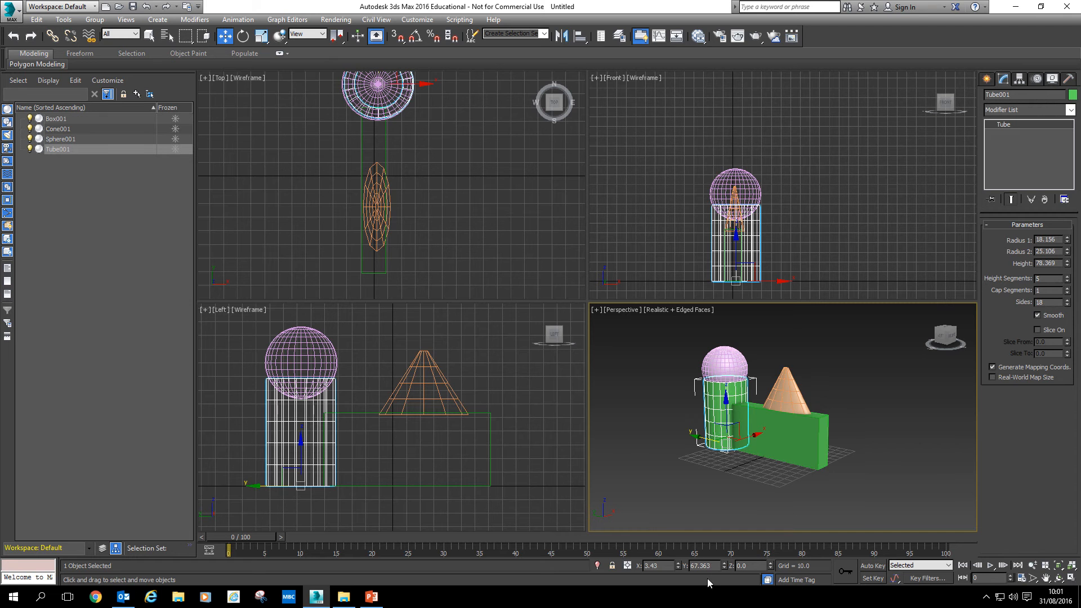
{"action": "right_click", "coordinate": [677, 566]}
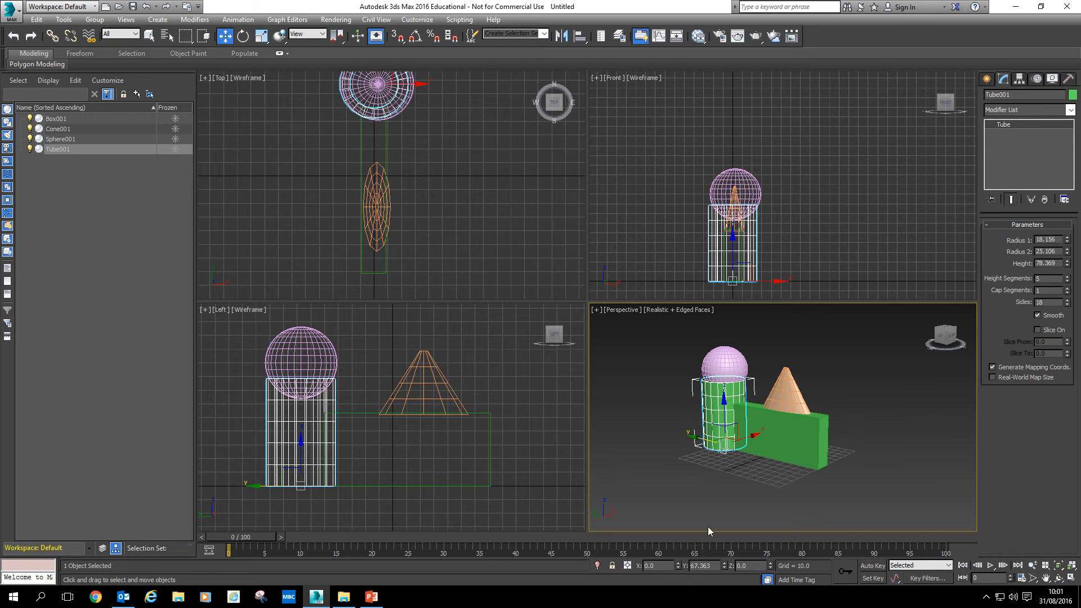
{"action": "left_click", "coordinate": [771, 423]}
{"action": "left_click", "coordinate": [698, 449]}
{"action": "middle_click_drag", "start_coordinate": [421, 208], "coordinate": [461, 237]}
Set the X position of the sphere and the cone to 0
{"action": "left_click", "coordinate": [735, 184]}
{"action": "left_click", "coordinate": [735, 182]}
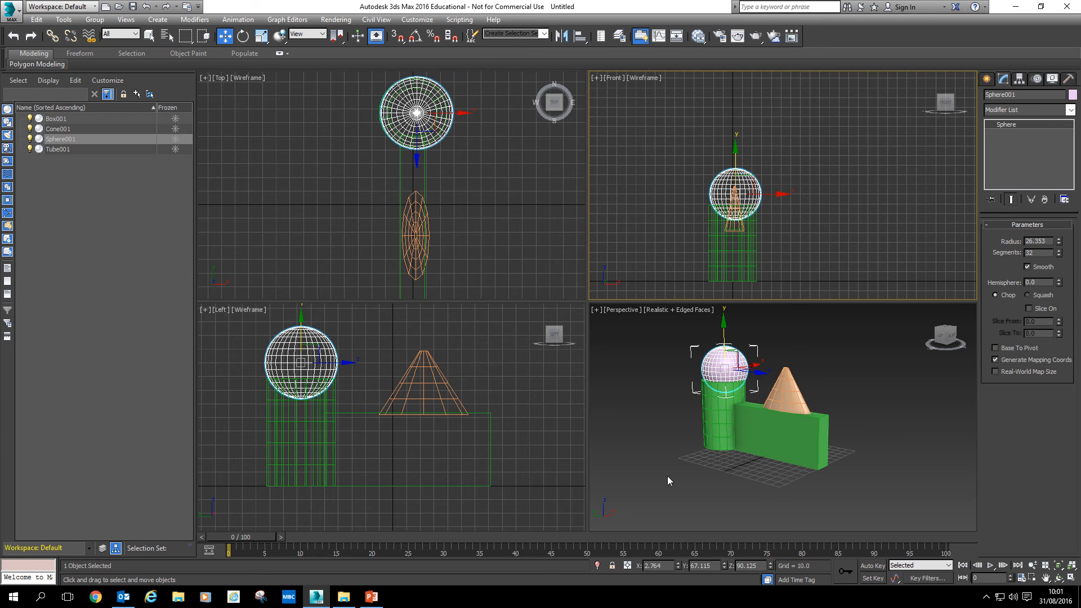
{"action": "right_click", "coordinate": [676, 568]}
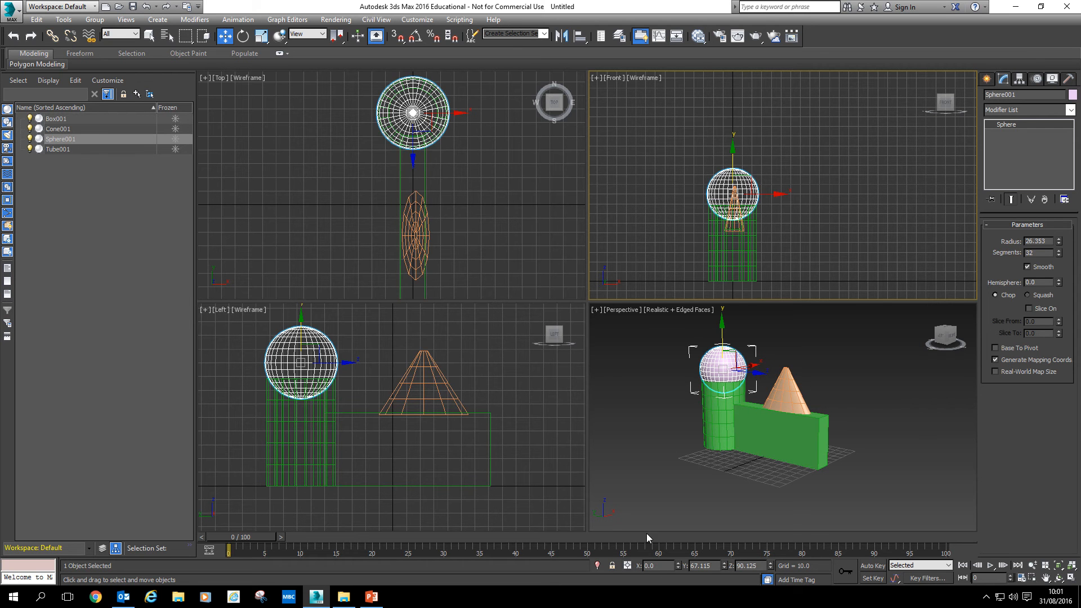
{"action": "left_click", "coordinate": [785, 392]}
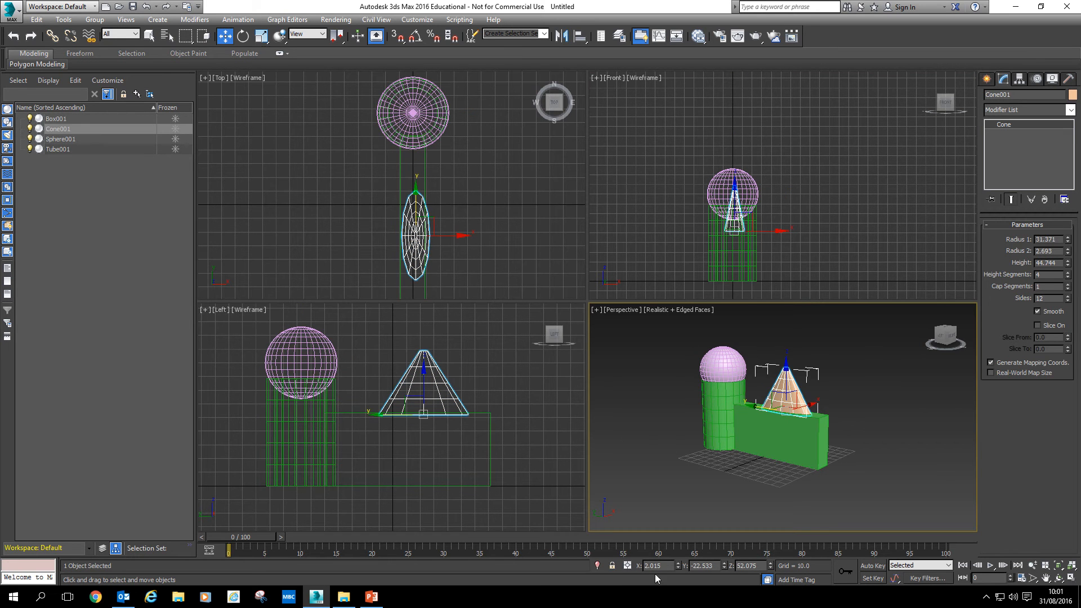
{"action": "right_click", "coordinate": [677, 567]}
{"action": "left_click", "coordinate": [708, 472]}
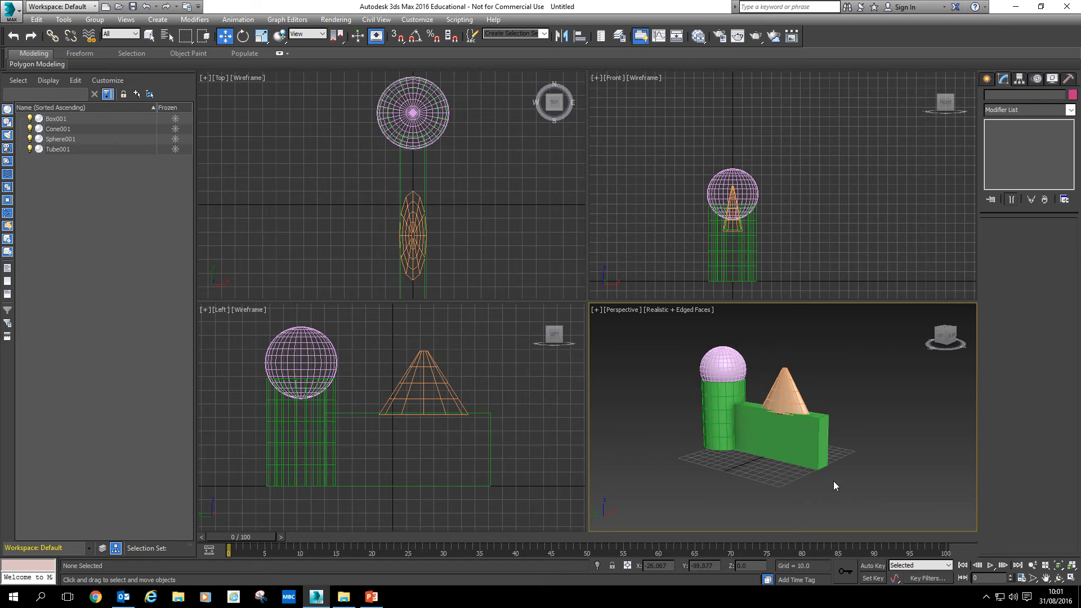
{"action": "left_click_drag", "start_coordinate": [853, 502], "coordinate": [663, 323]}
{"action": "left_click", "coordinate": [630, 403]}
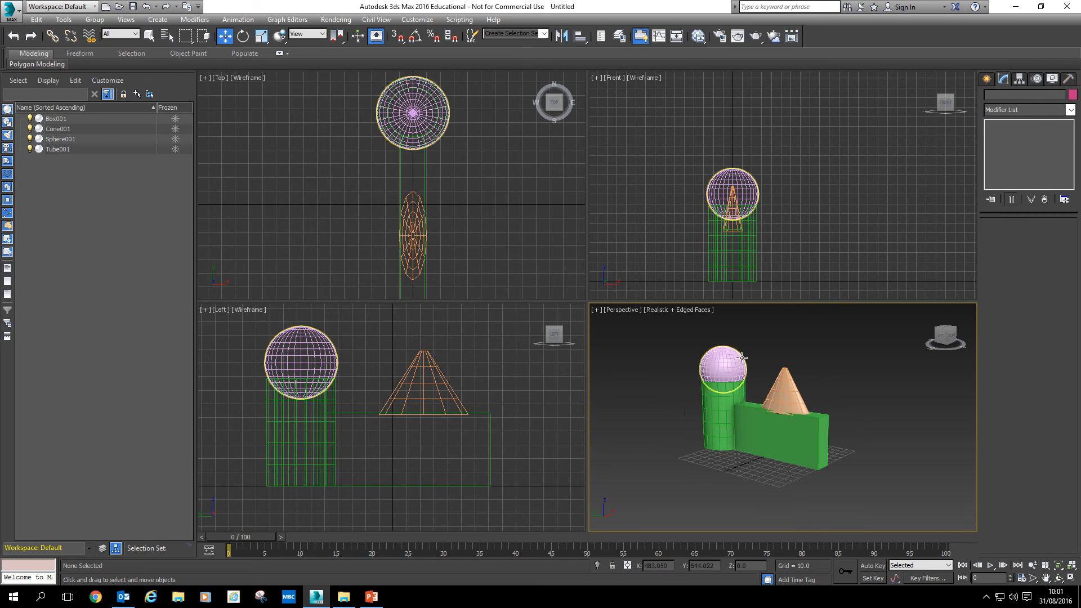
{"action": "middle_click_drag", "start_coordinate": [724, 465], "coordinate": [729, 476]}
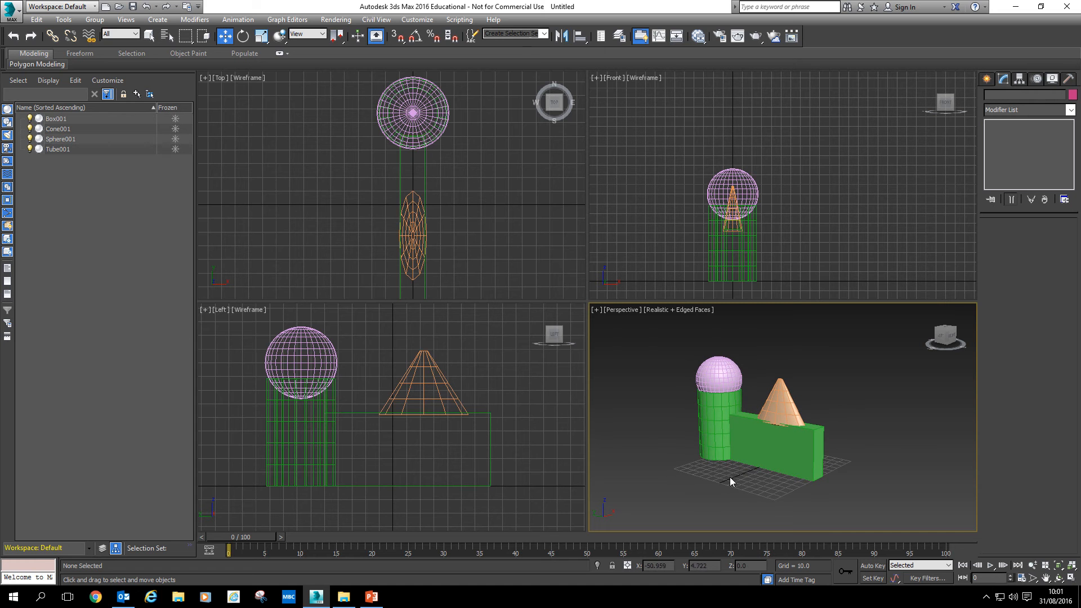
Try rotating the box with the Rotate tool, then undo the rotation
{"action": "key", "text": "e"}
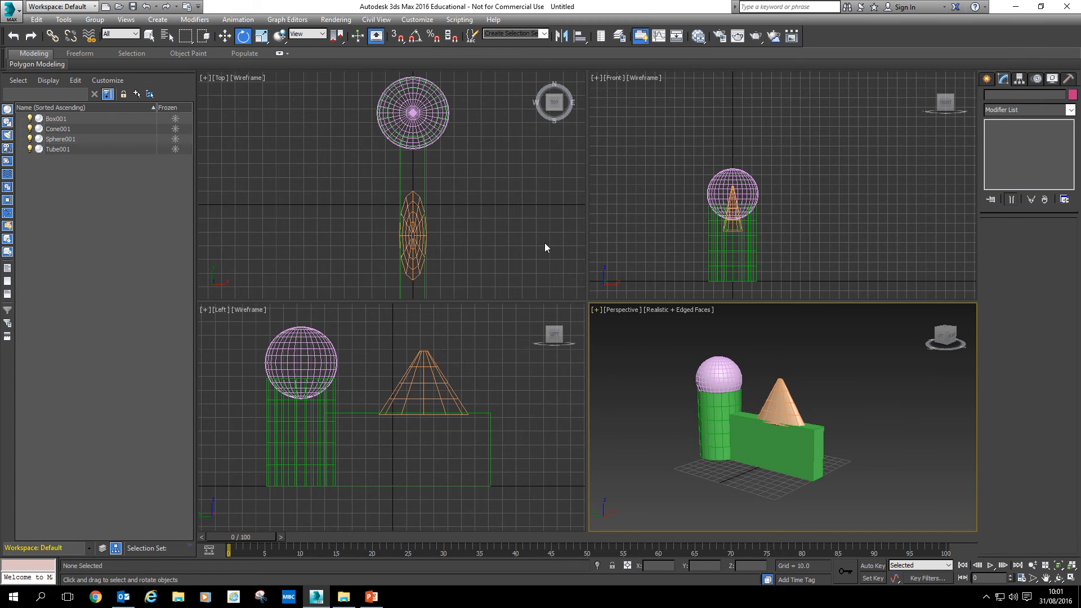
{"action": "left_click", "coordinate": [771, 456]}
{"action": "left_click_drag", "start_coordinate": [753, 488], "coordinate": [822, 480]}
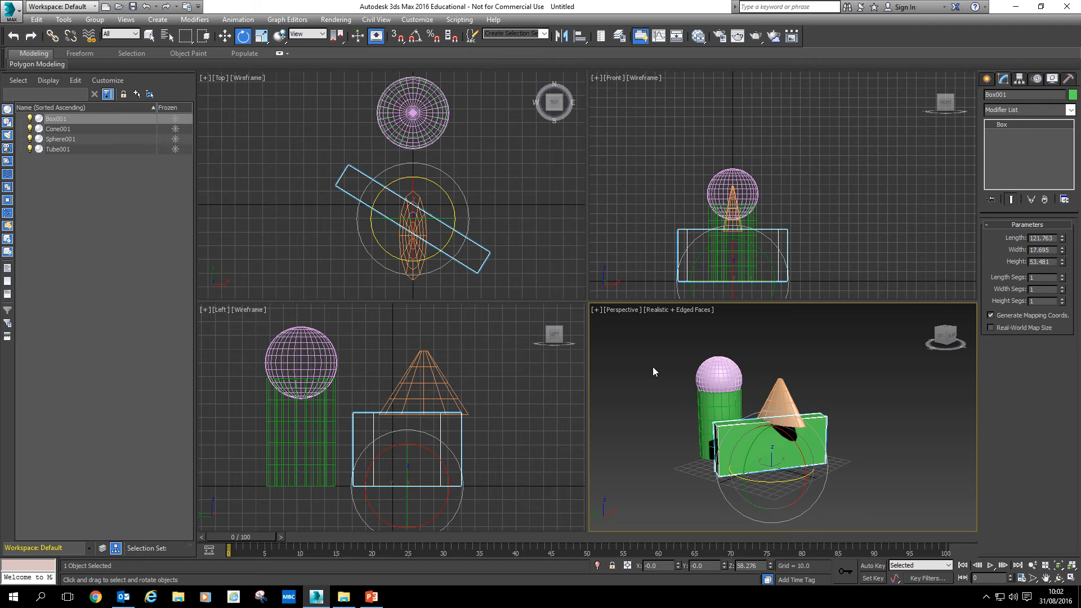
{"action": "key", "text": "ctrl+z"}
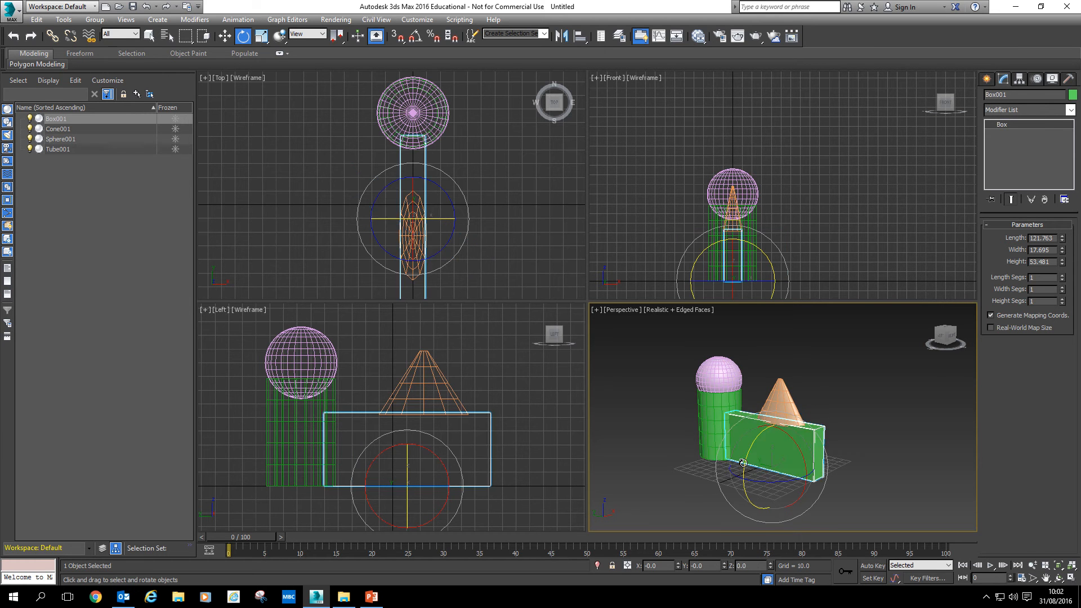
Turn on angle snap and try rotating the box again in the Perspective viewport
{"action": "left_click", "coordinate": [414, 38]}
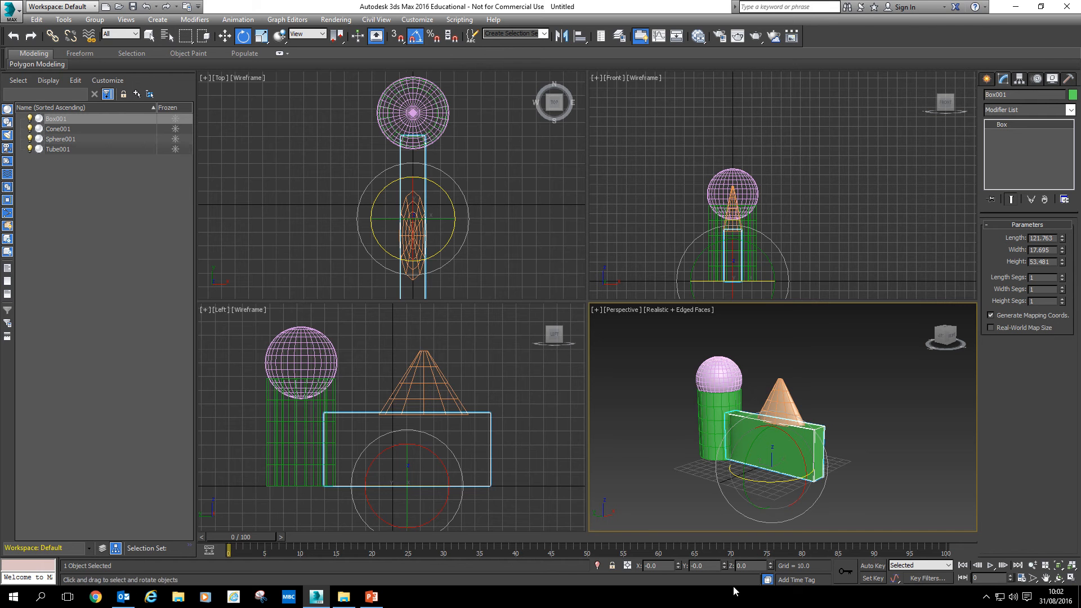
{"action": "left_click_drag", "start_coordinate": [791, 477], "coordinate": [787, 451]}
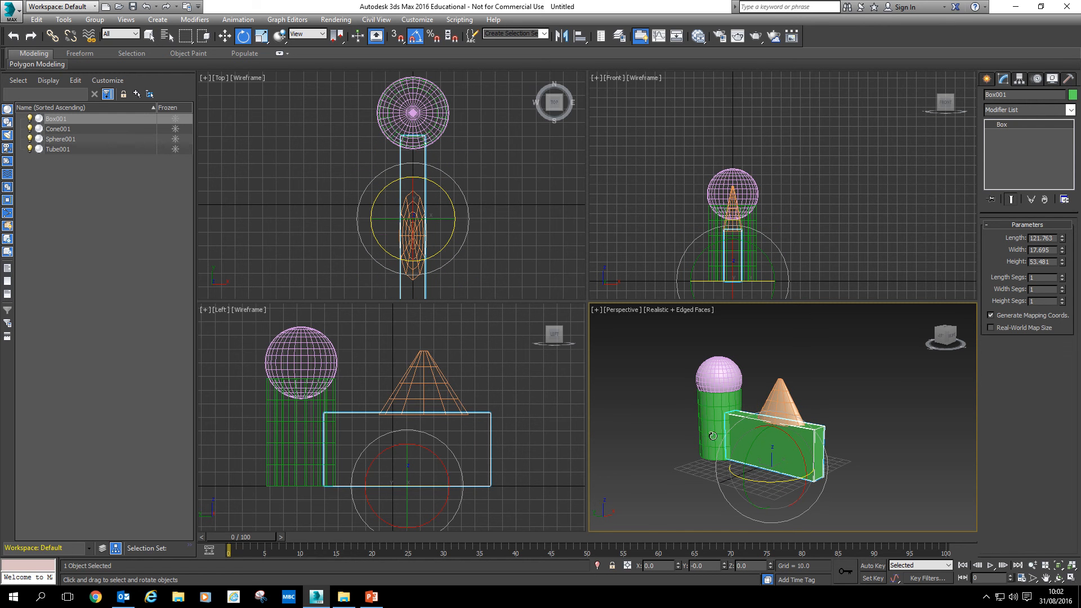
Switch back to the Move tool and select all four objects with a selection region in the Perspective viewport
{"action": "left_click", "coordinate": [225, 36]}
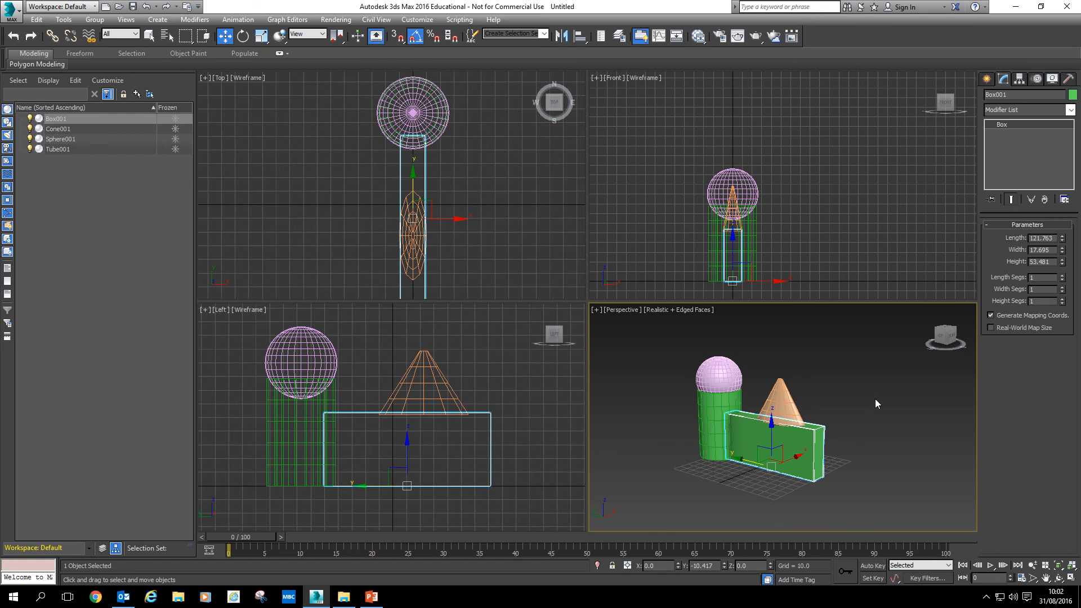
{"action": "middle_click_drag", "start_coordinate": [875, 399], "coordinate": [808, 418]}
{"action": "left_click", "coordinate": [986, 79]}
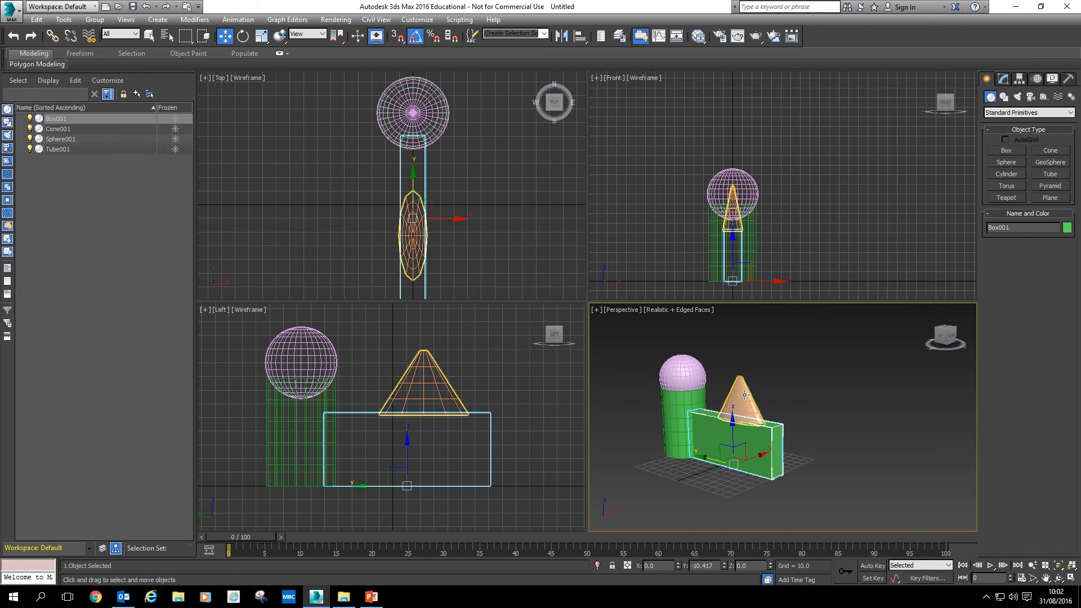
{"action": "left_click", "coordinate": [821, 495]}
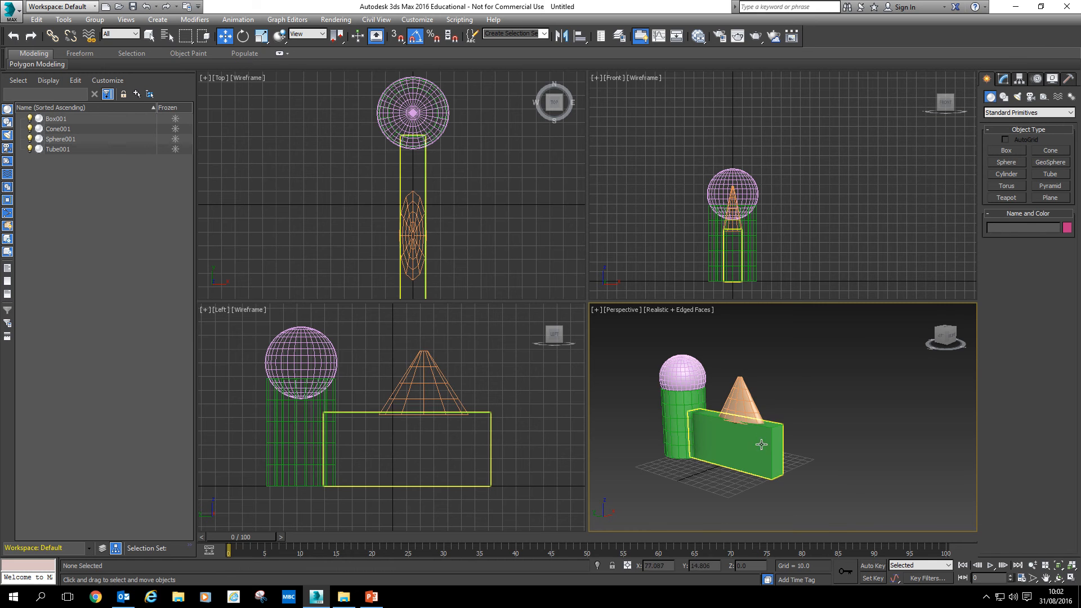
{"action": "left_click_drag", "start_coordinate": [856, 326], "coordinate": [596, 514]}
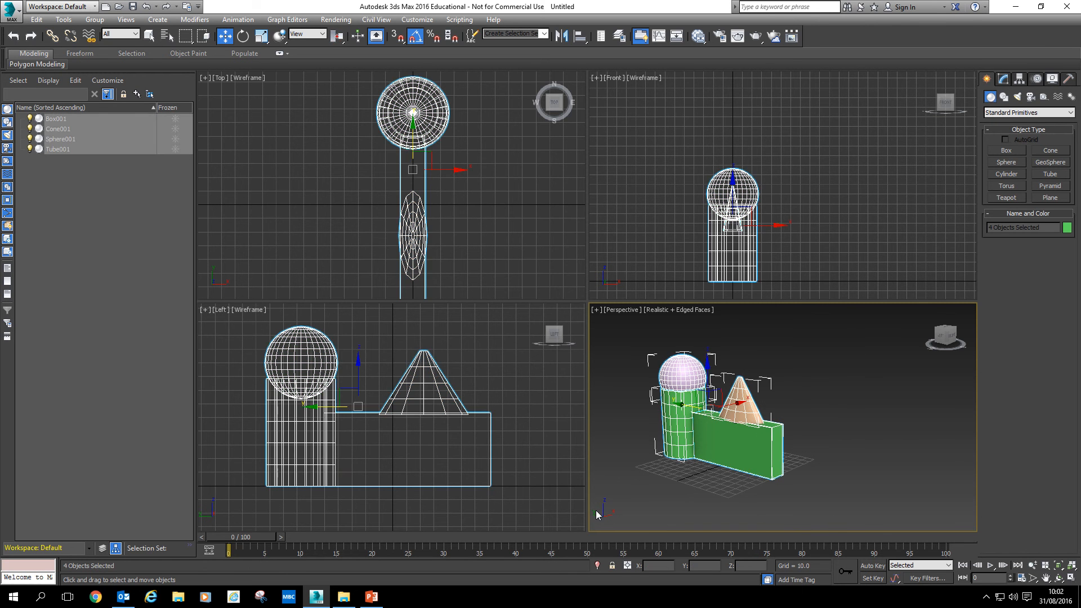